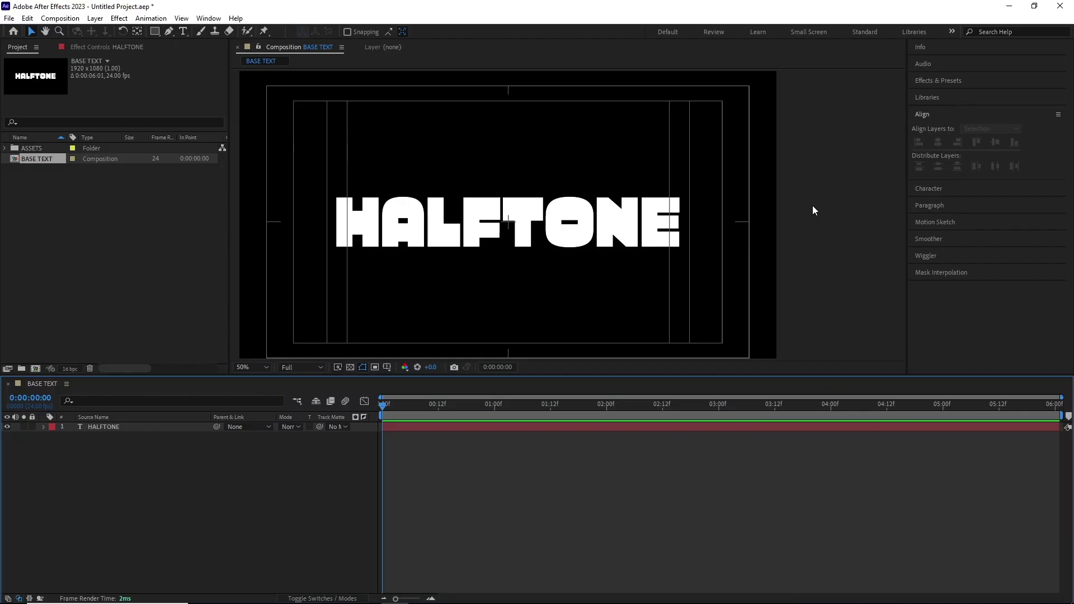
- Inspect the BASE TEXT composition's settings and close them with its 1920 x 1080, 24 fps setup
left_click(164, 427)
key("h")
left_click_drag(386, 280, 410, 276)
key("v")
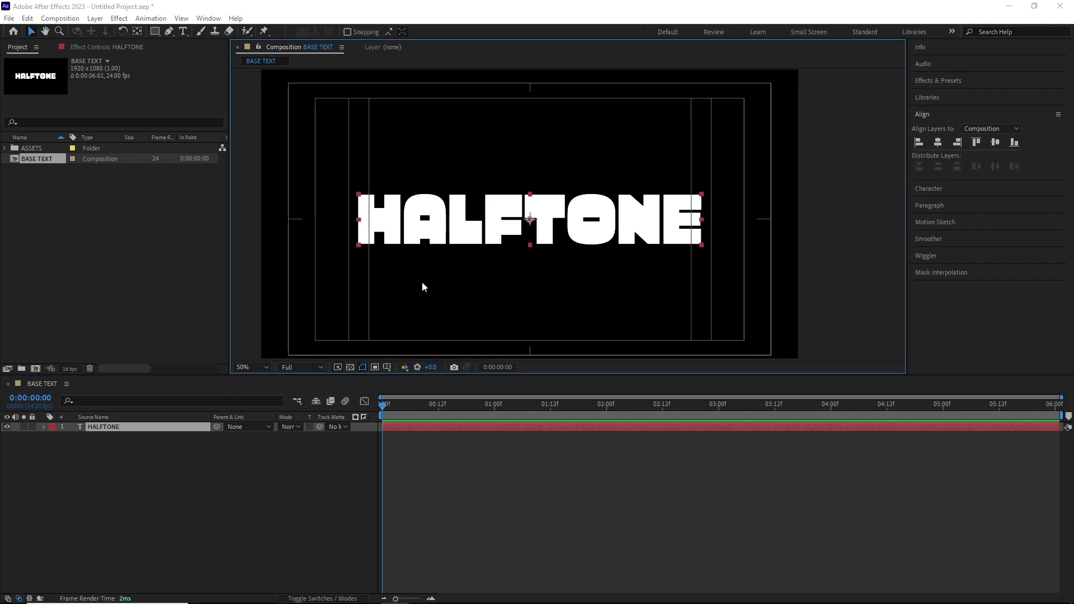
key("ctrl+k")
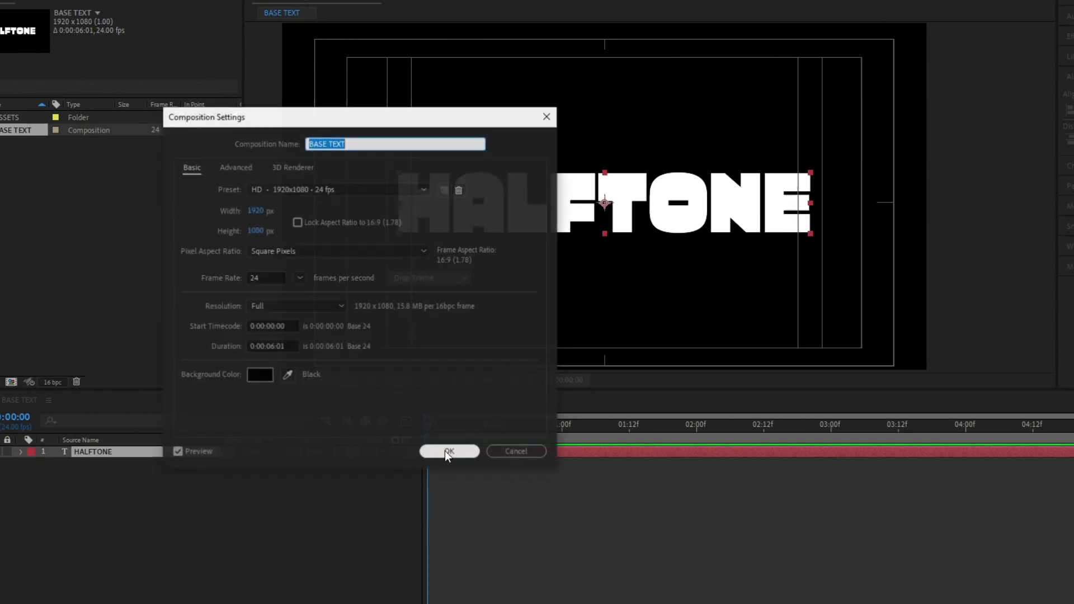
left_click(446, 452)
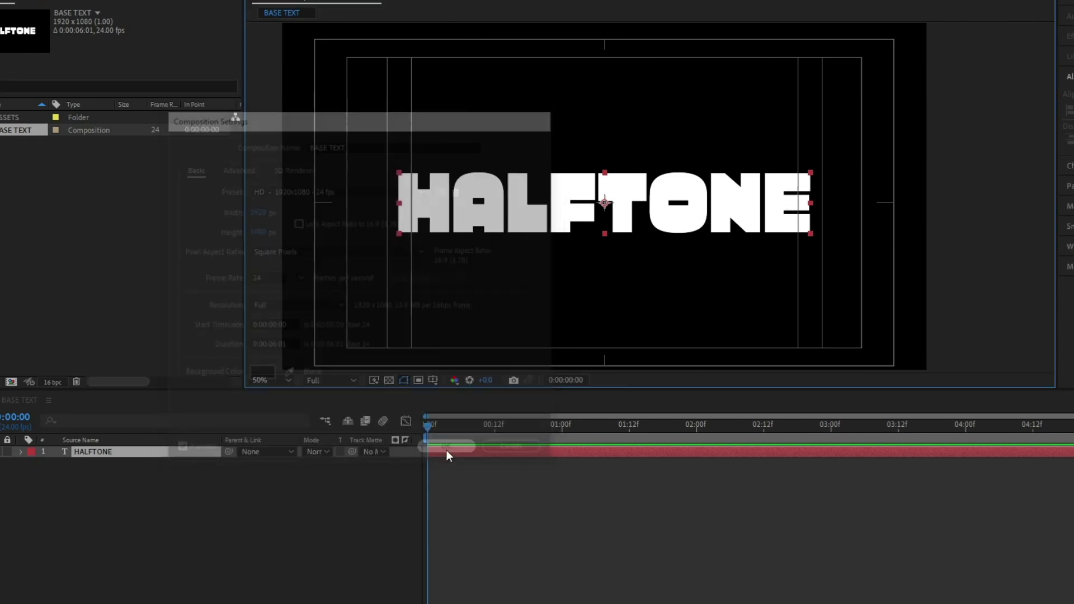
- Add one text animator to the HALFTONE layer with Position 3, 4 and Rotation 4°
left_click(42, 427)
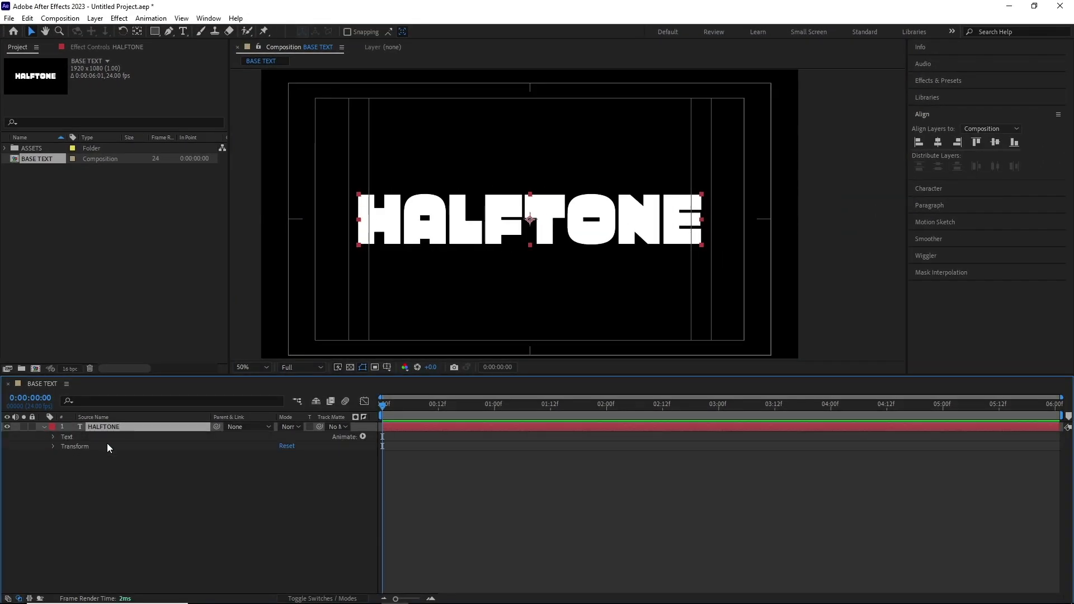
left_click(364, 436)
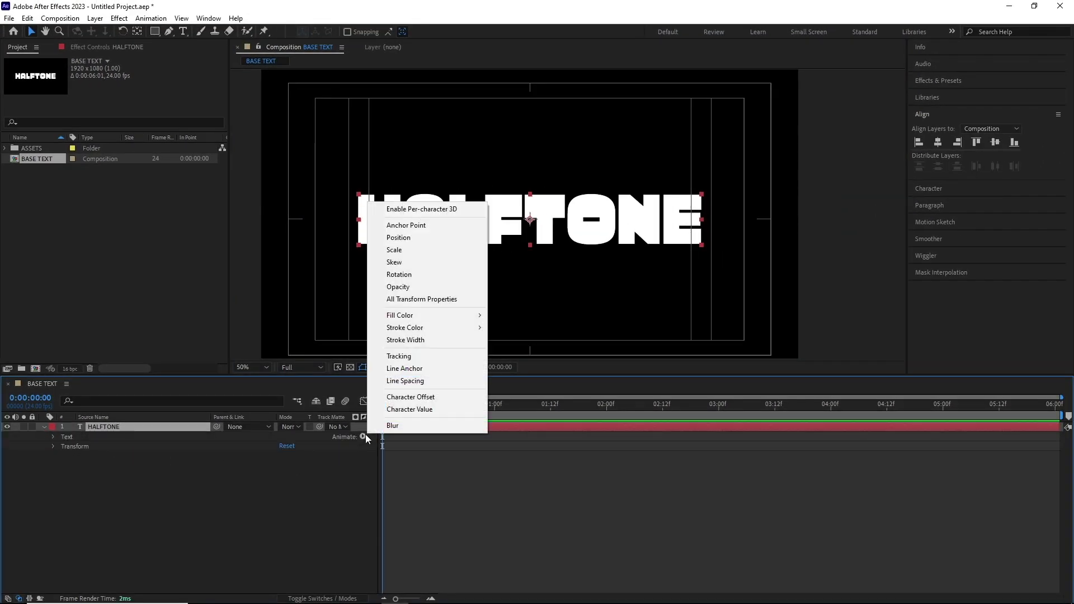
left_click(418, 240)
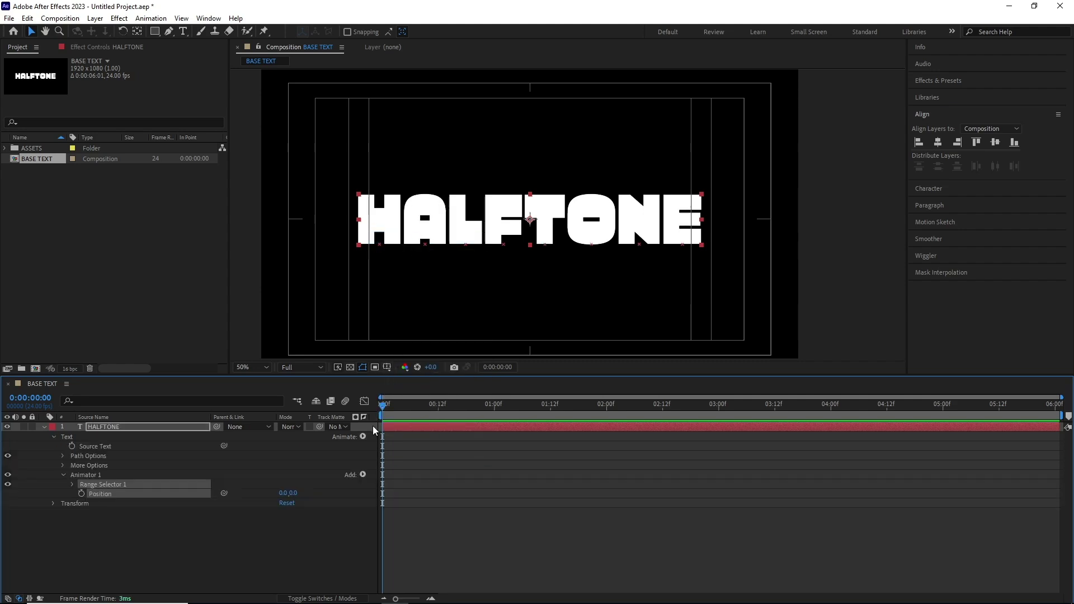
left_click(361, 474)
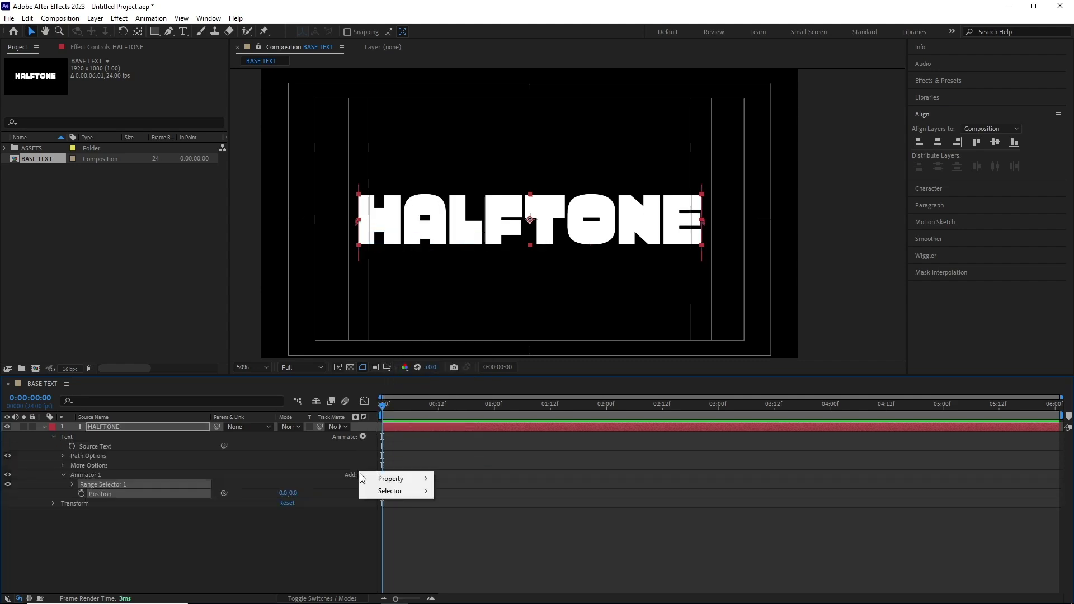
mouse_move(391, 479)
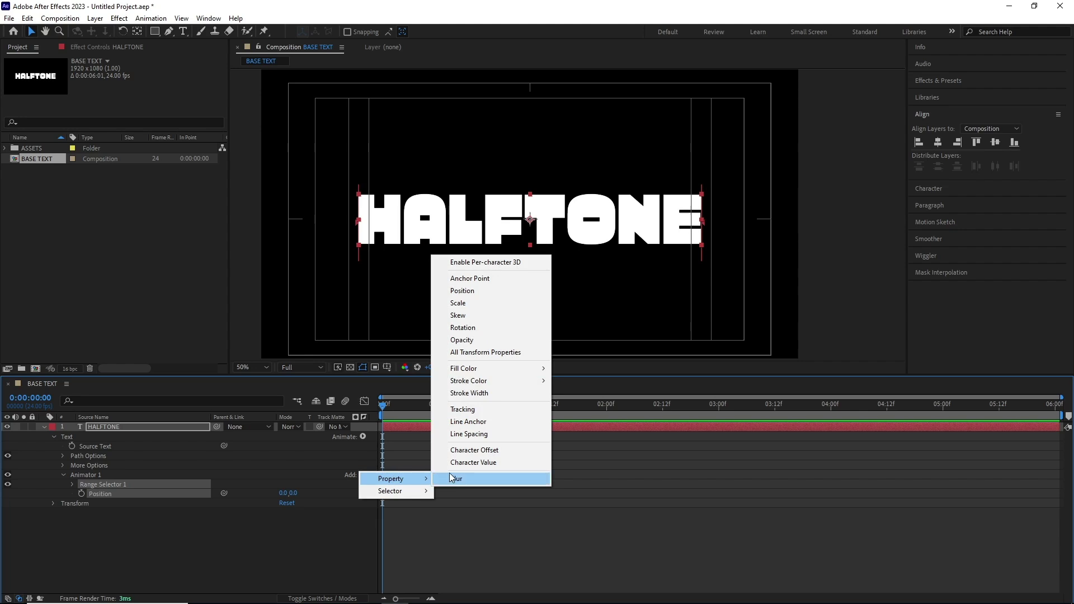
left_click(491, 328)
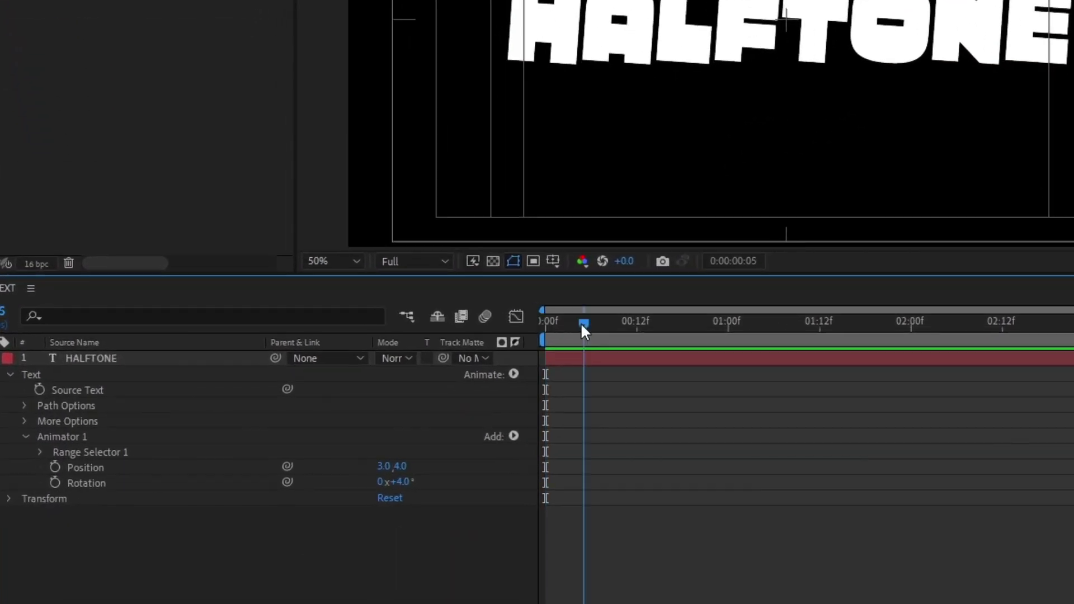
- Scrub the first frames and play back the HALFTONE text to check its animator offset and rotation
left_click_drag(383, 404, 388, 408)
left_click_drag(552, 330, 530, 330)
key("ctrl+shift+h")
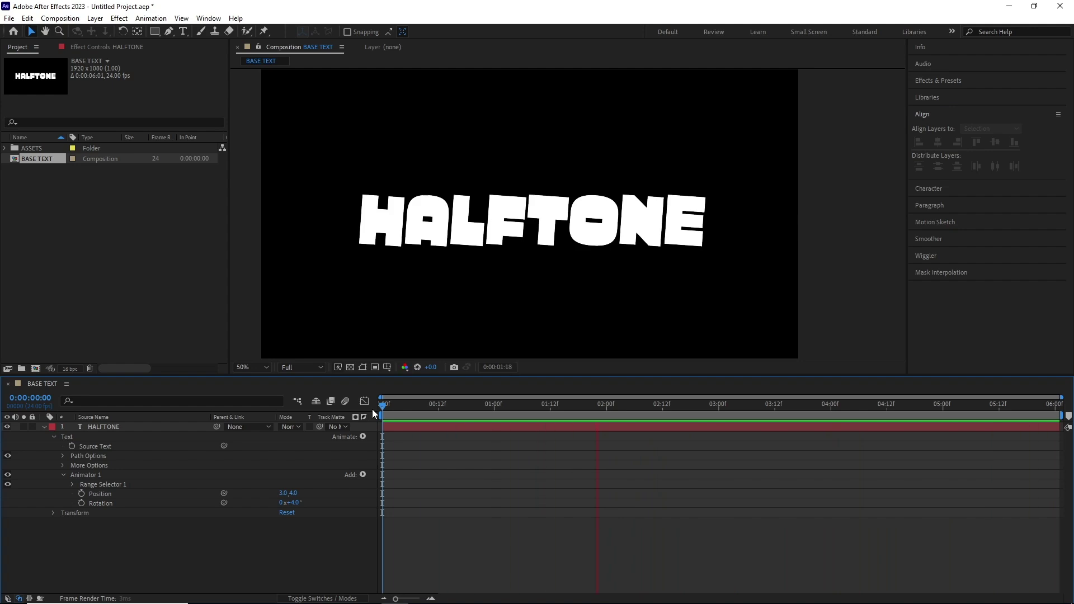
key("space")
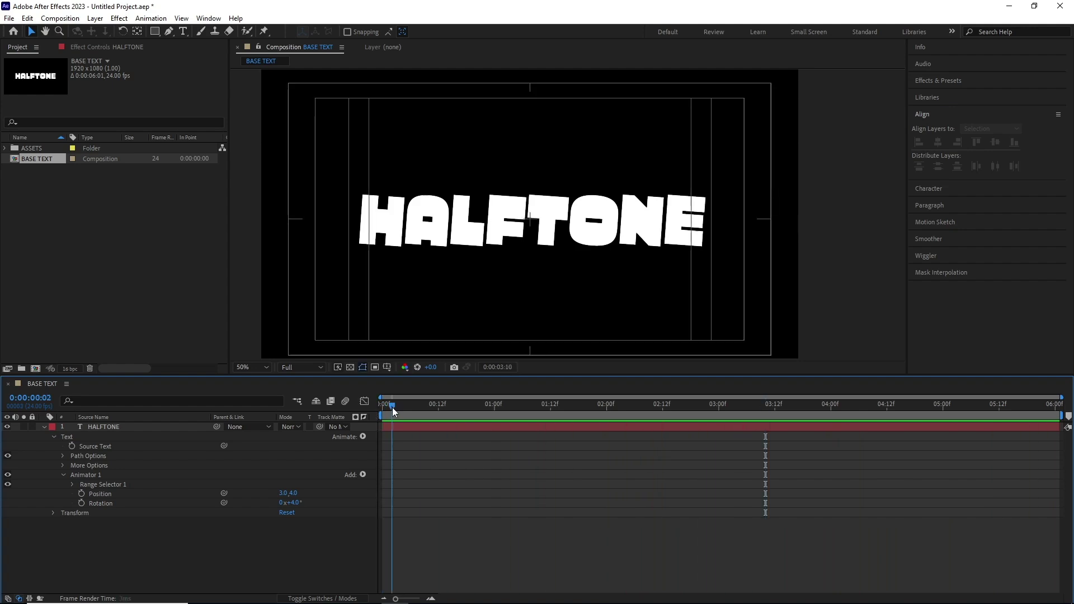
- Add a Wiggly selector to Animator 1 of the HALFTONE text and preview the character jitter
left_click(101, 475)
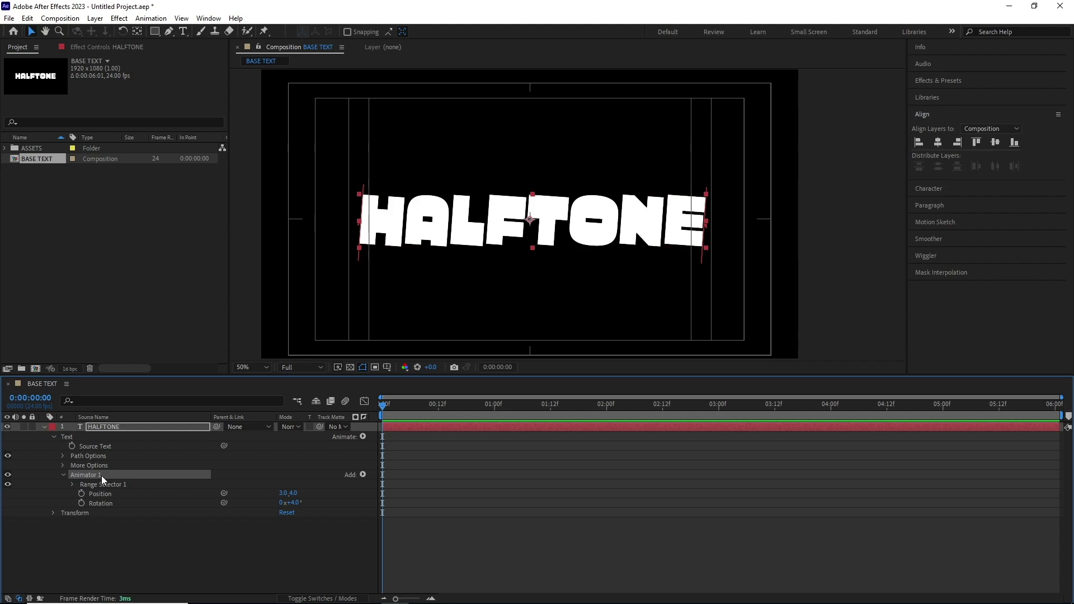
left_click(364, 475)
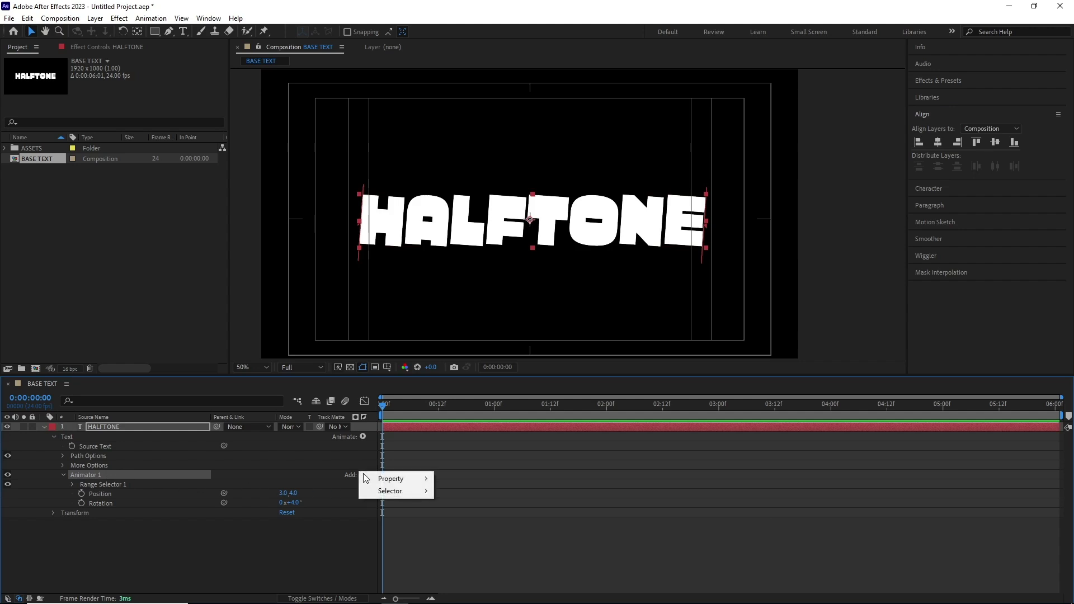
mouse_move(390, 491)
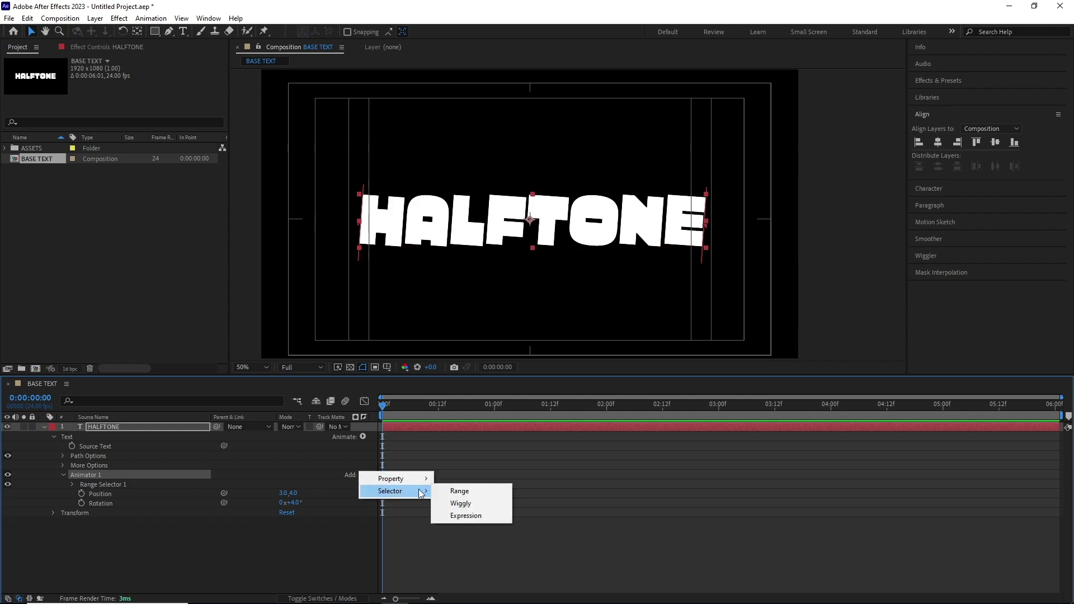
left_click(456, 503)
key("space")
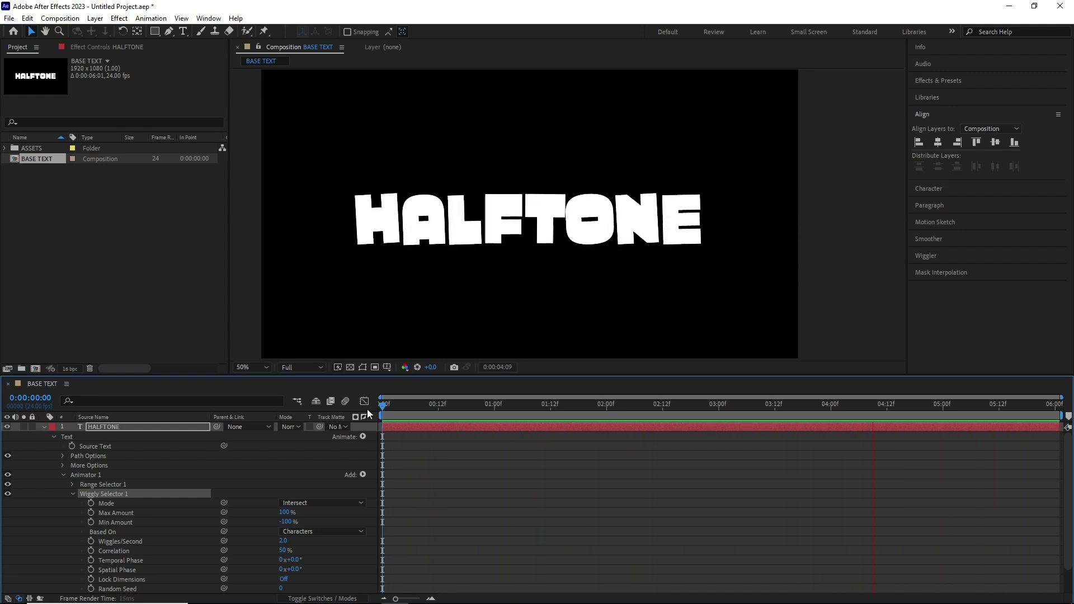
key("space")
- Add a second text animator for Opacity to the HALFTONE layer and set its opacity to 0%
left_click_drag(348, 377, 353, 322)
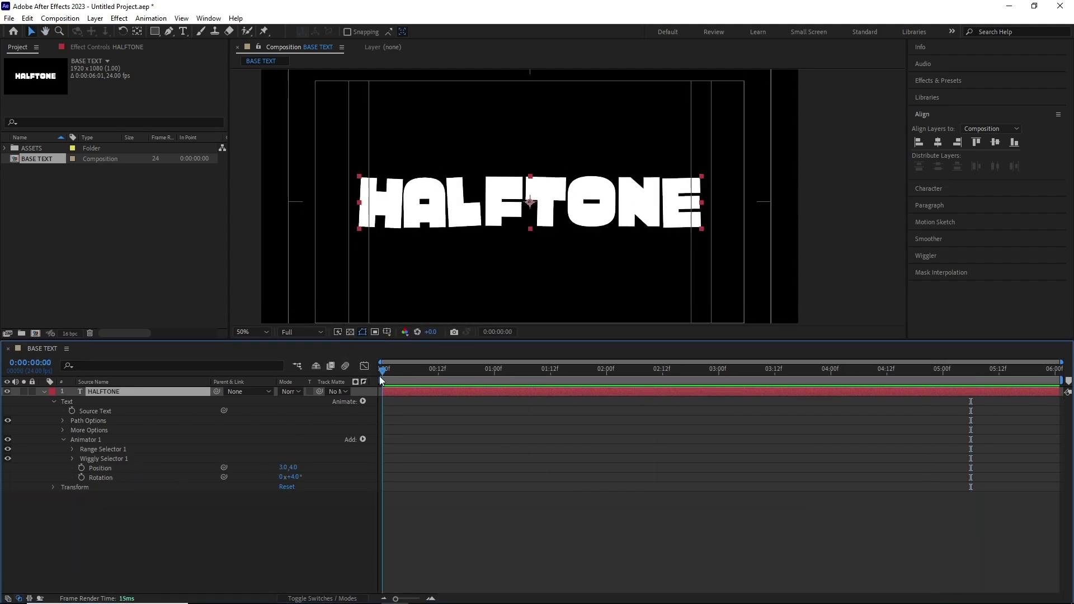
left_click(363, 401)
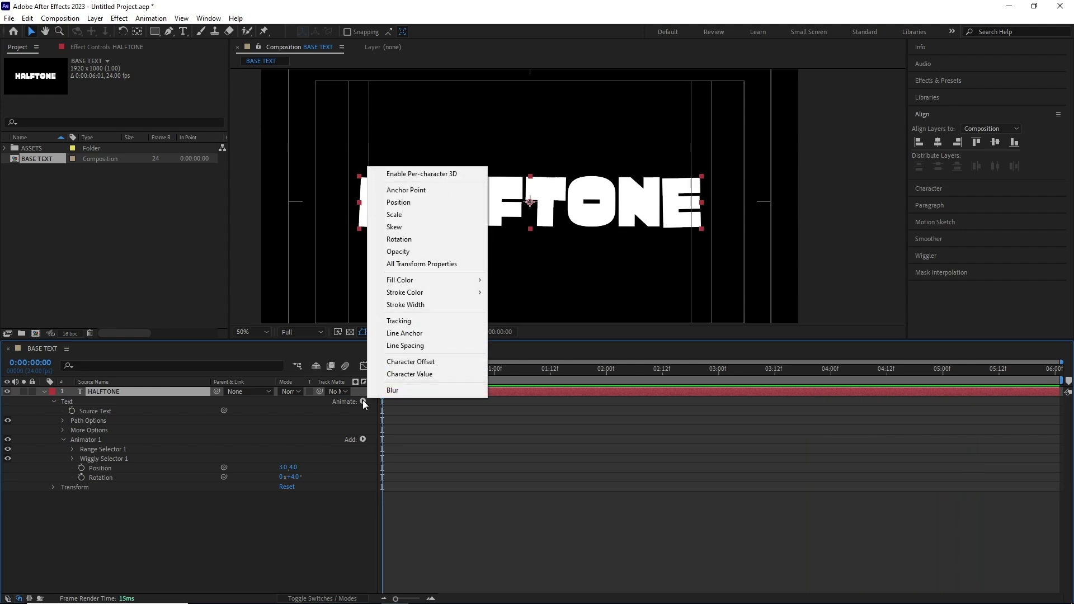
left_click(403, 252)
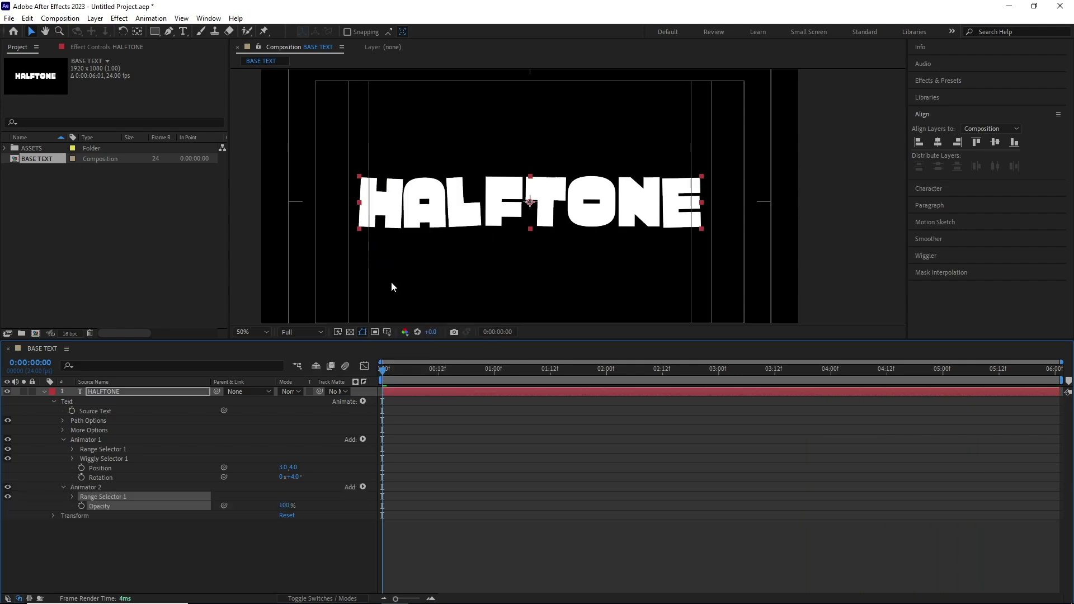
left_click(248, 532)
left_click(146, 507)
left_click(287, 506)
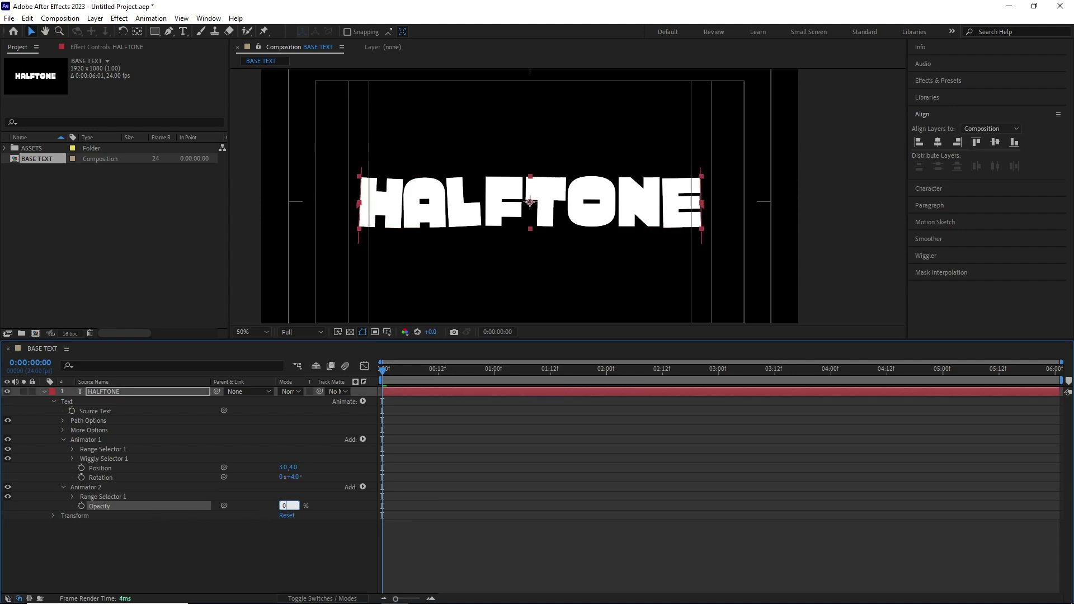
key("Return")
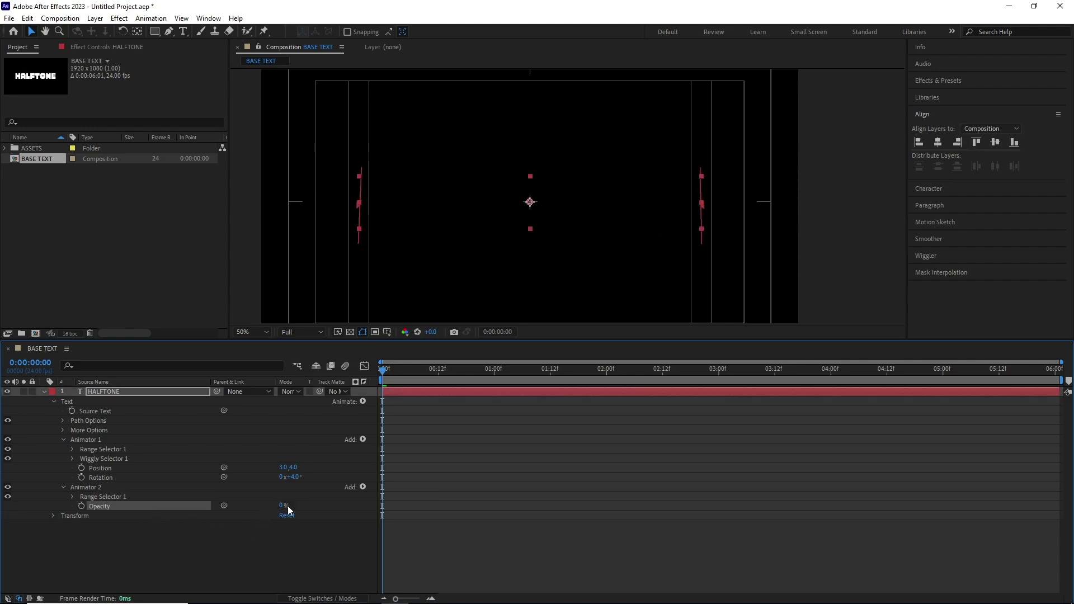
- Keyframe Animator 2's Range Selector Offset from 0% at the start to 100% at 0:00:03:00 and preview the reveal
left_click(72, 497)
left_click(105, 526)
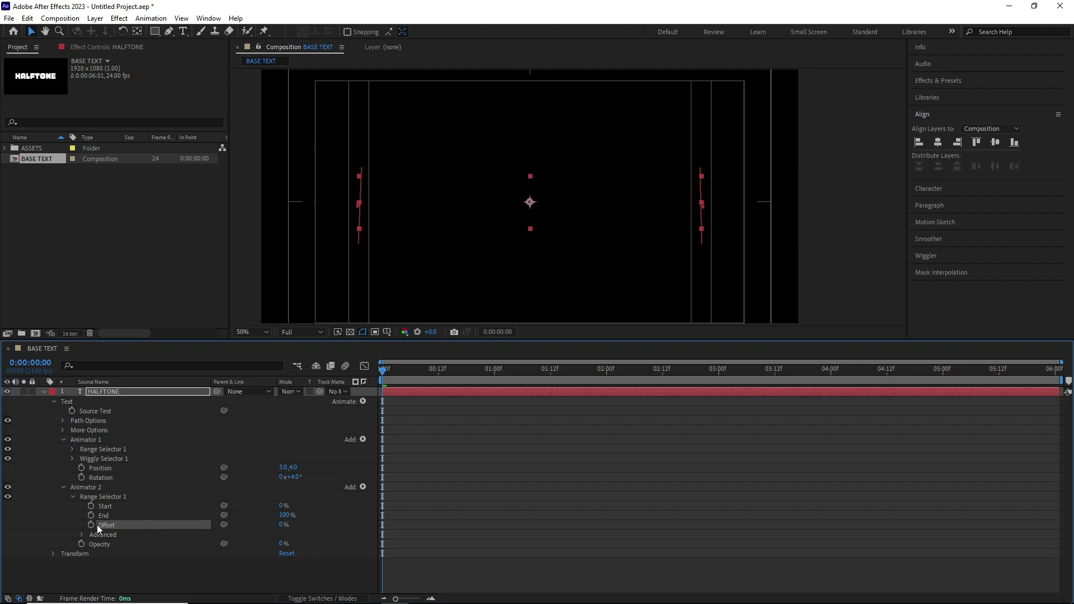
left_click_drag(438, 371, 720, 381)
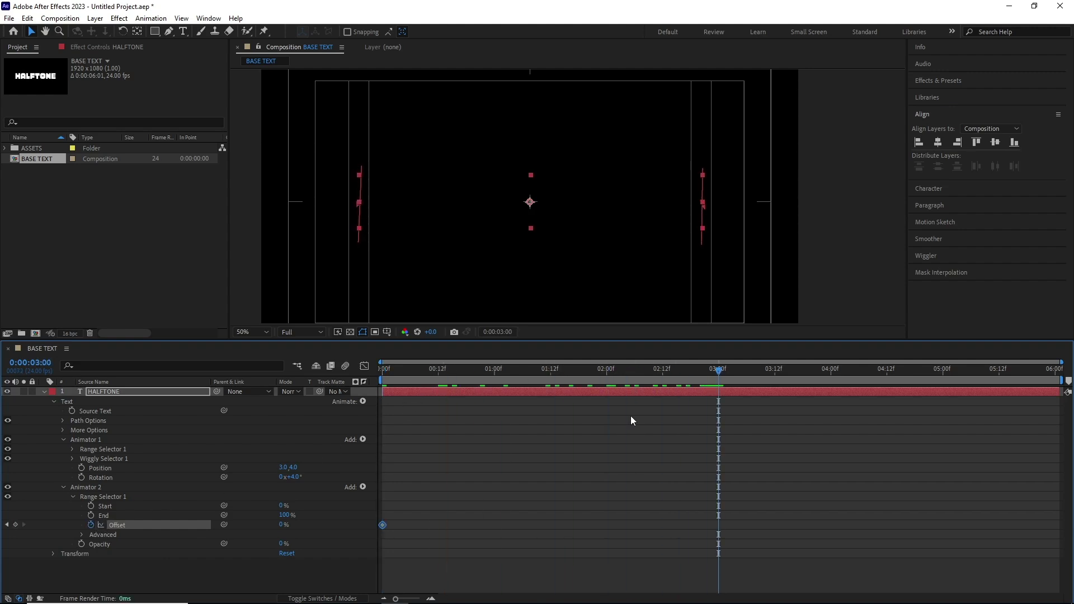
left_click_drag(282, 530, 391, 519)
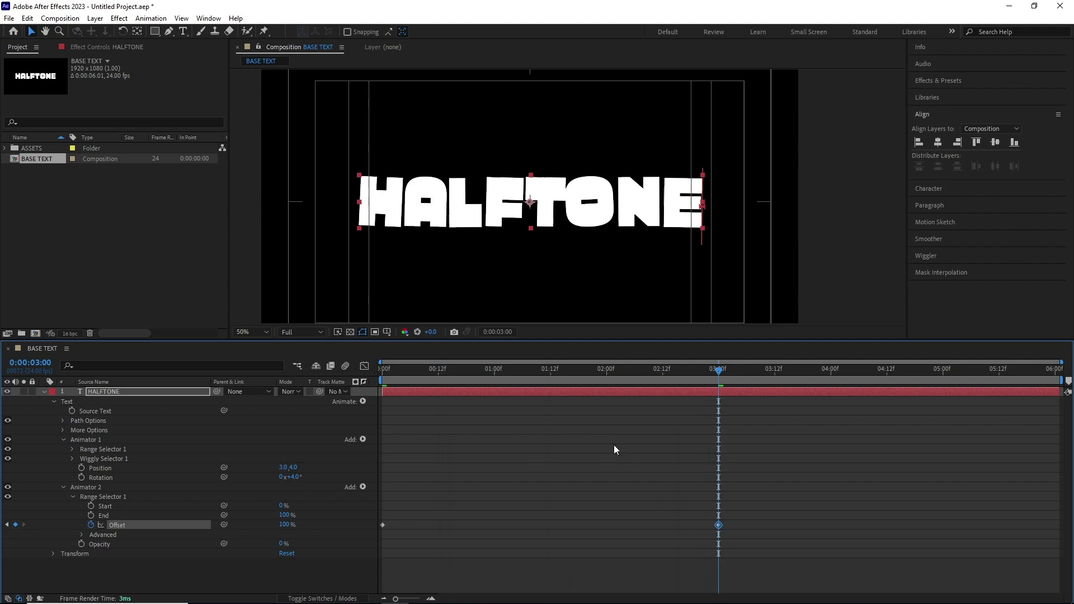
key("Home")
key("space")
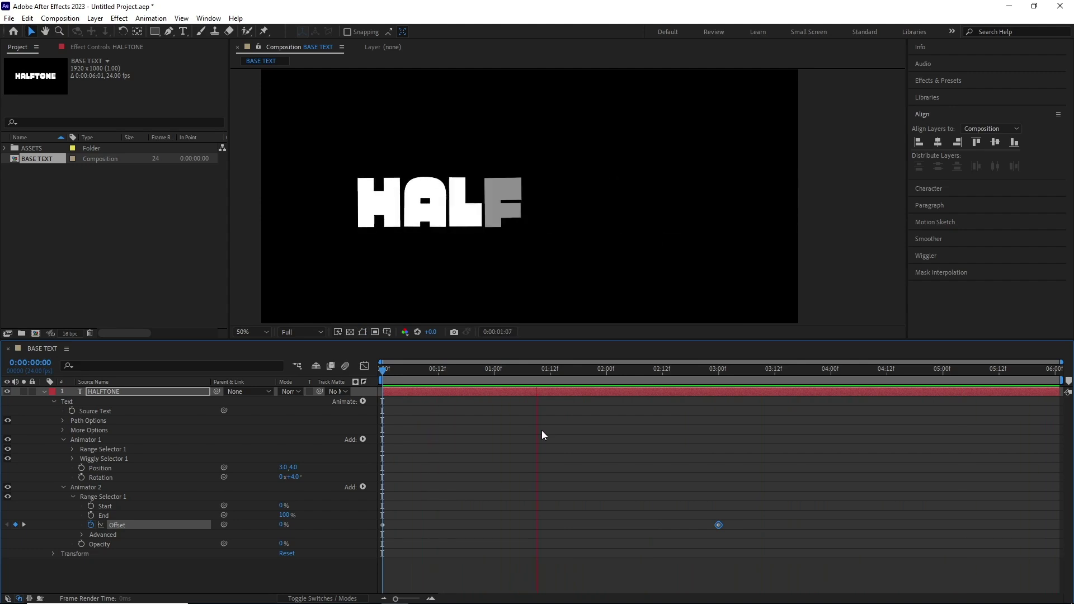
- Set the Smoothness of Animator 2's Range Selector to 0% in its advanced options
left_click(118, 538)
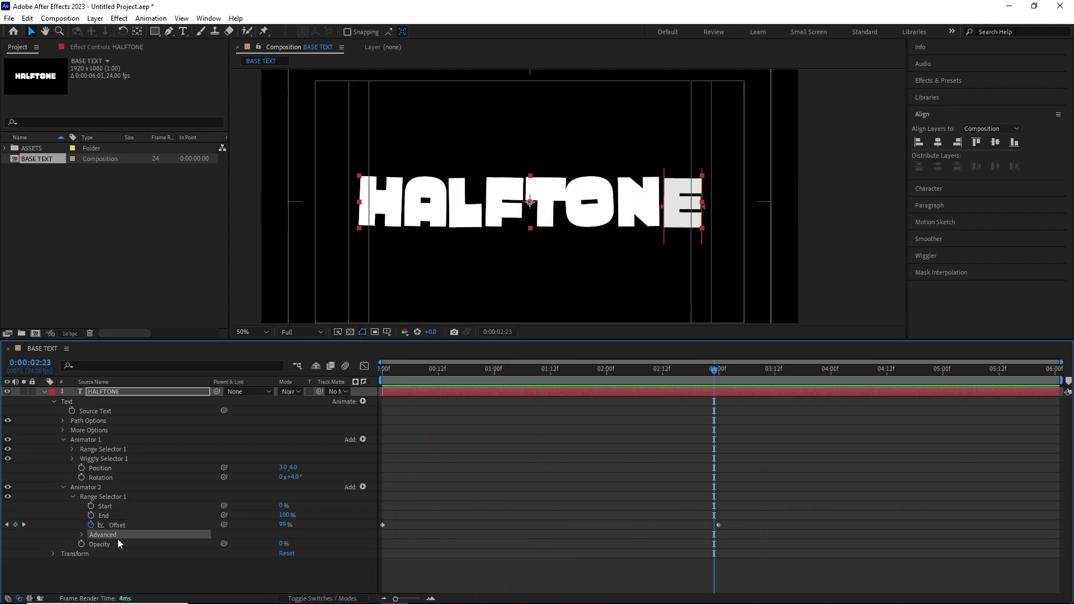
left_click(80, 535)
scroll(203, 538, "down", 1)
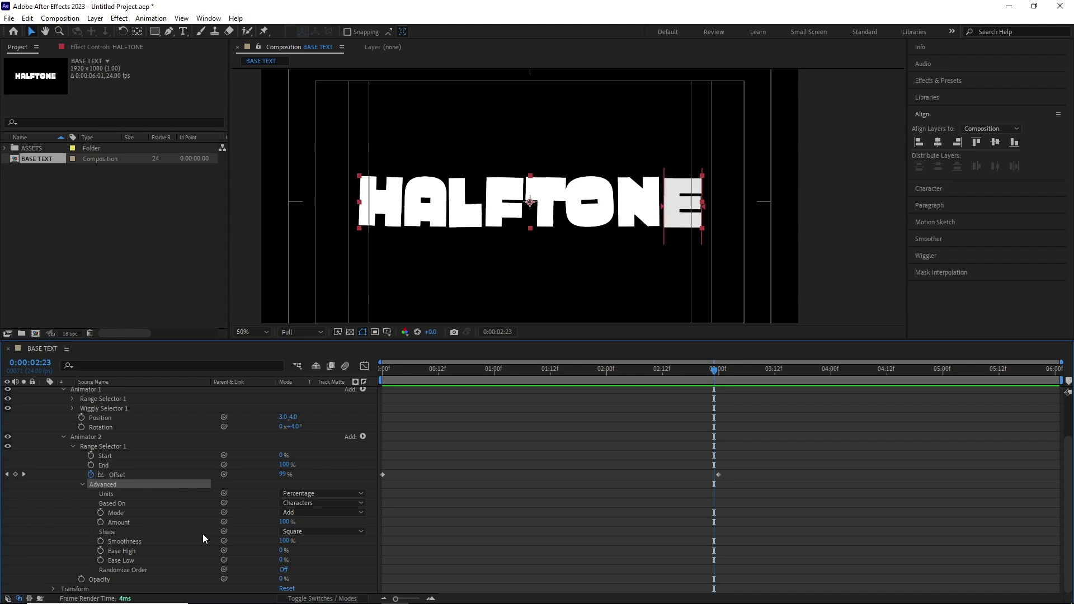
left_click(129, 541)
left_click(285, 541)
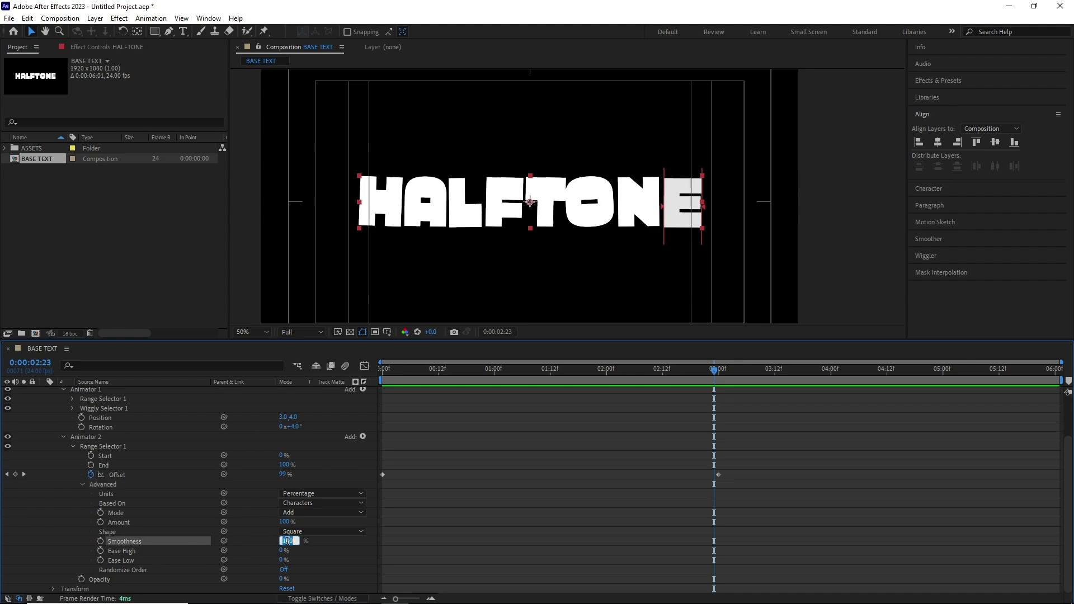
key("Return")
- End the work area shortly after the last Offset keyframe and preview the letter-by-letter reveal
scroll(951, 447, "up", 3)
left_click_drag(1061, 381, 752, 395)
key("space")
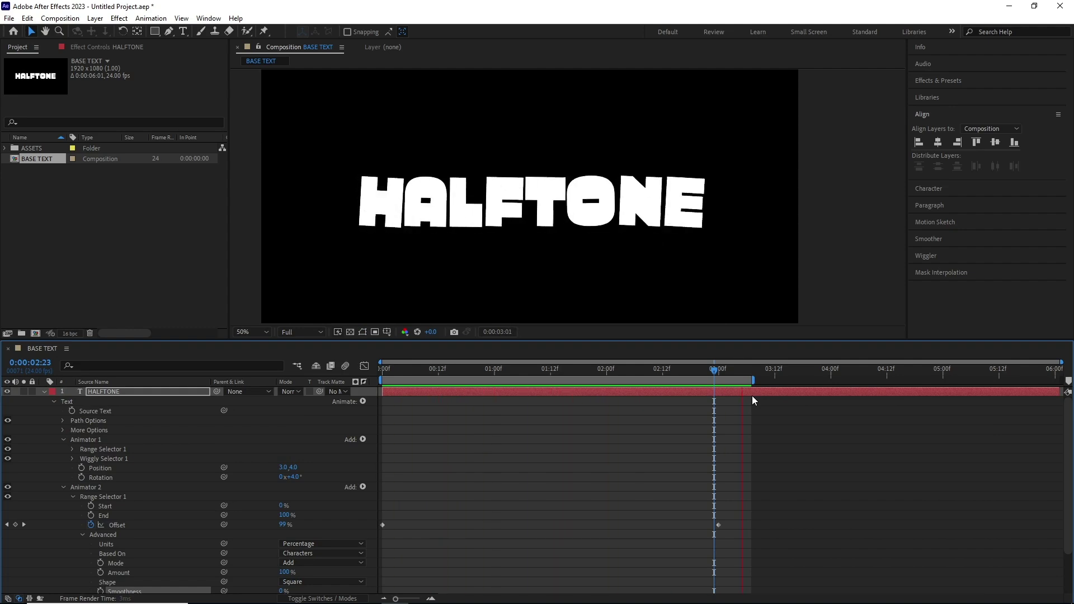
- Create a new composition named DOT TEXT with the 1920x1080, 24 fps settings
left_click(85, 296)
left_click(60, 18)
left_click(71, 29)
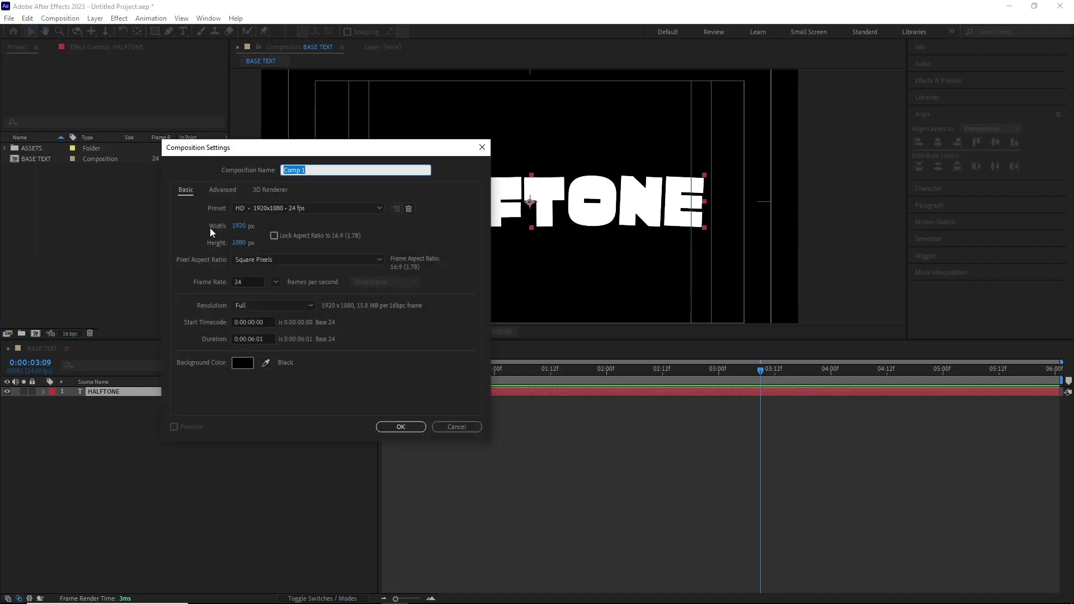
type("DOT TEXT")
key("Return")
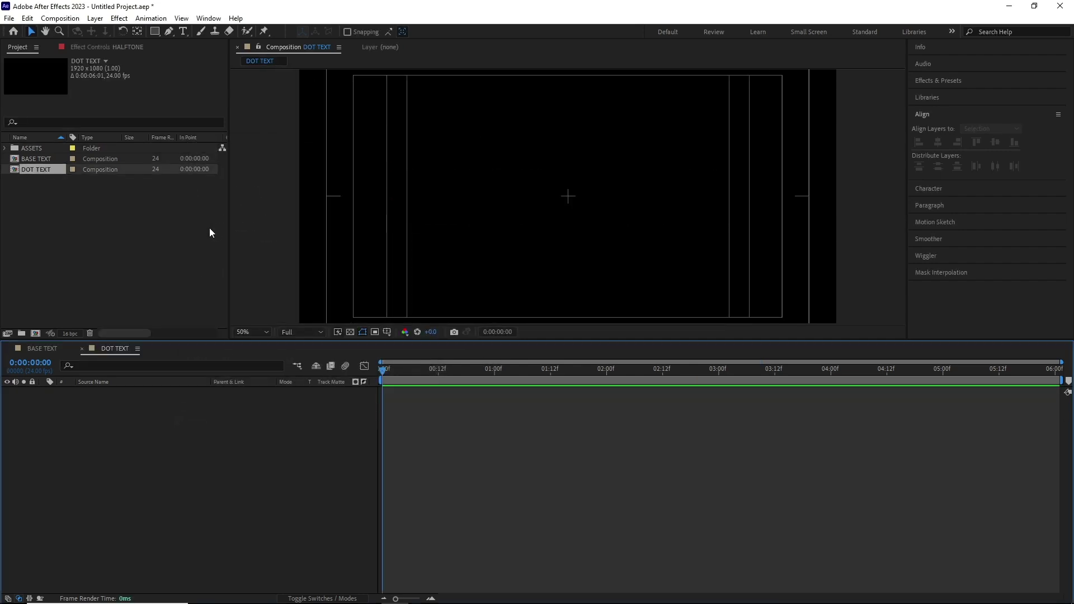
- Build the DOT TEXT composition from the BASE TEXT composition with HALFTONEBG.png layered above it
left_click(42, 159)
left_click_drag(105, 369, 113, 414)
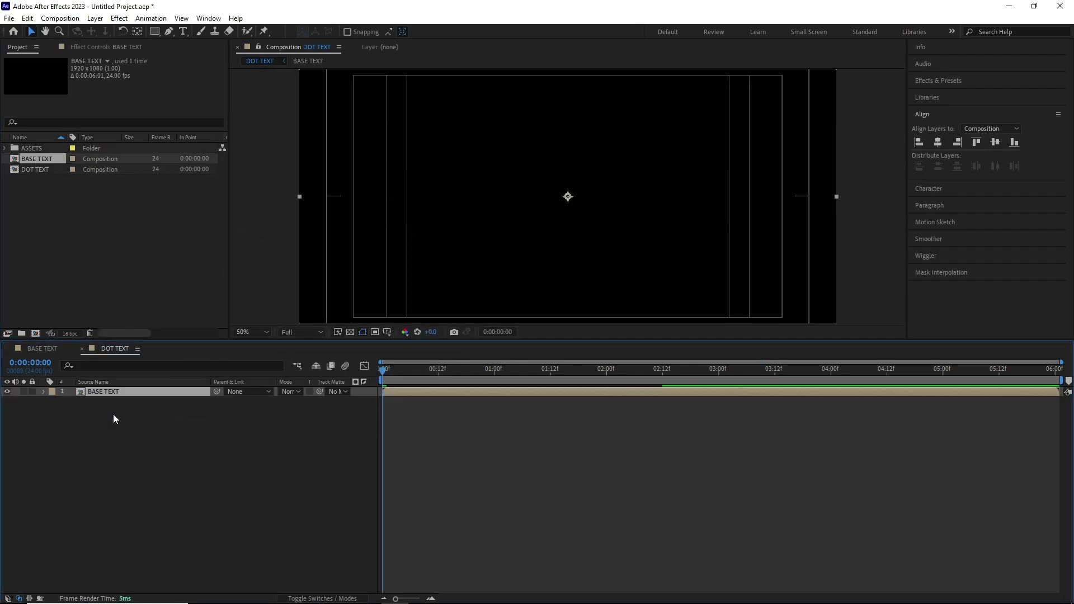
key("space")
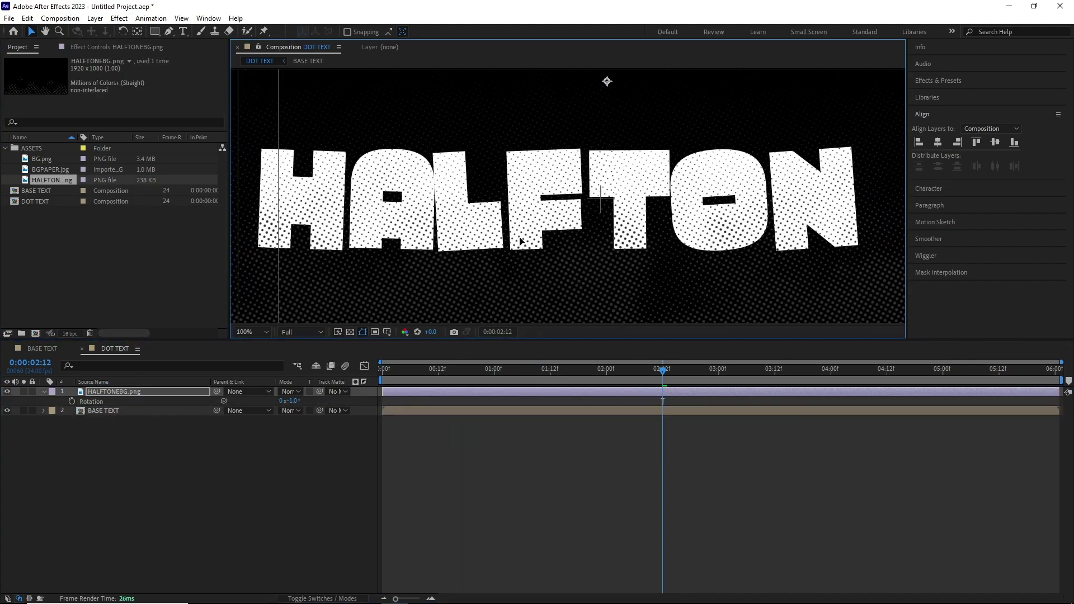
- Scale the HALFTONEBG.png layer to 74% with Preserve Underlying Transparency on, and scrub through the text reveal to check it
scroll(522, 249, "down", 2)
key("s")
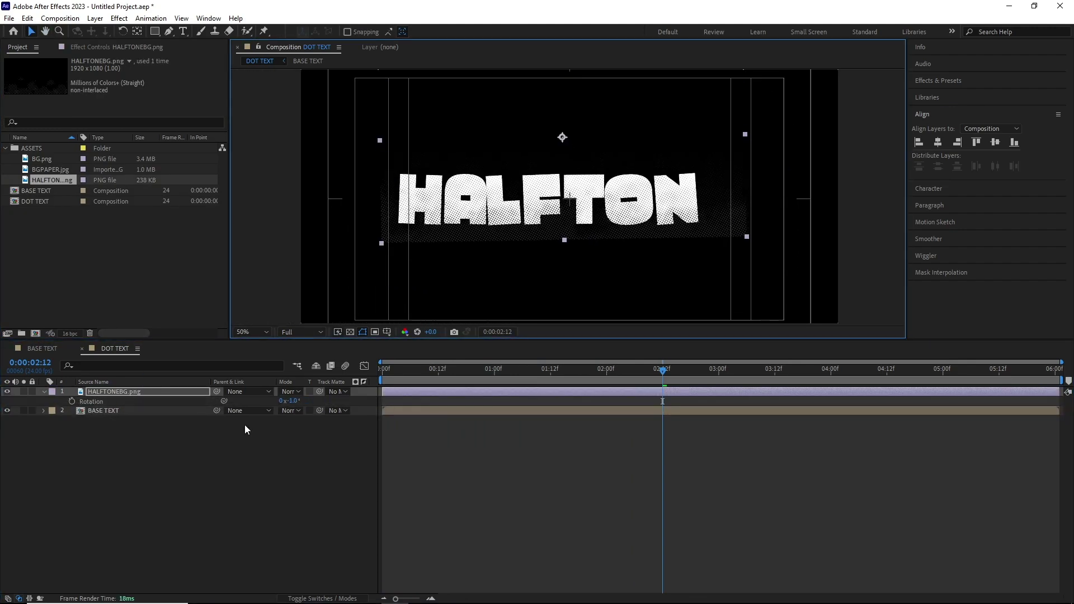
key("Home")
left_click_drag(382, 386, 789, 385)
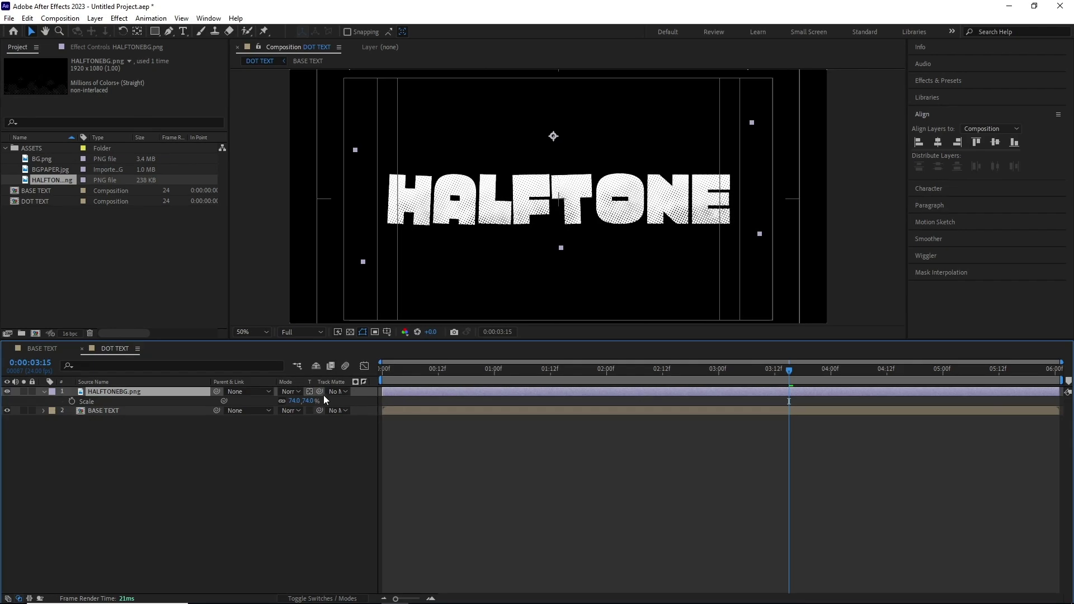
left_click_drag(409, 371, 807, 374)
- Create a composition named COLOR TEXT, place the BASE TEXT composition in it and scrub through the reveal
left_click(60, 18)
left_click(68, 31)
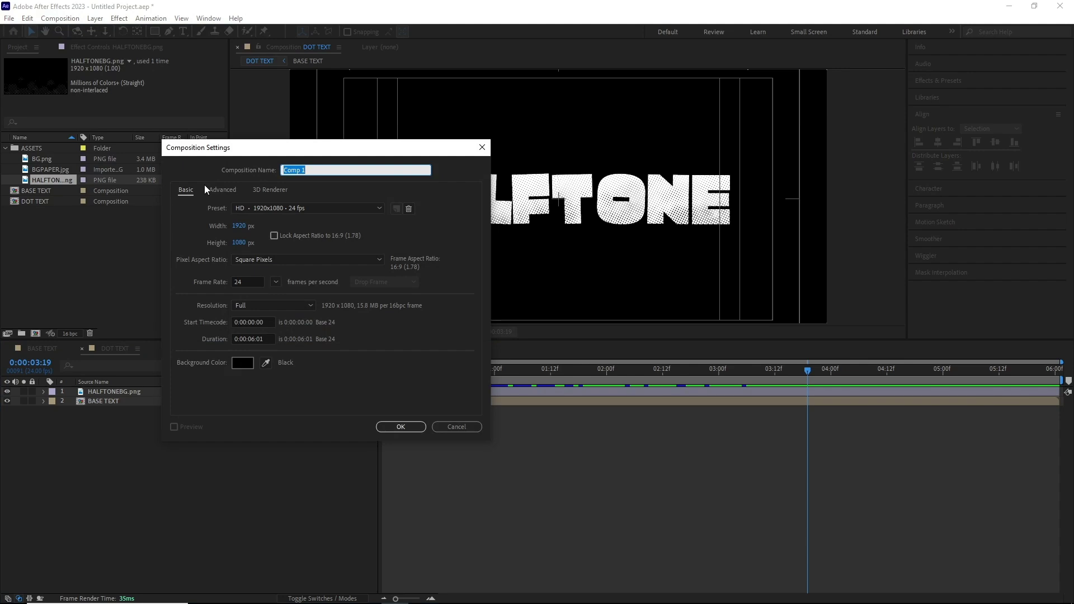
type("COLOR TEXT")
key("Return")
left_click_drag(36, 201, 112, 391)
left_click_drag(381, 369, 639, 369)
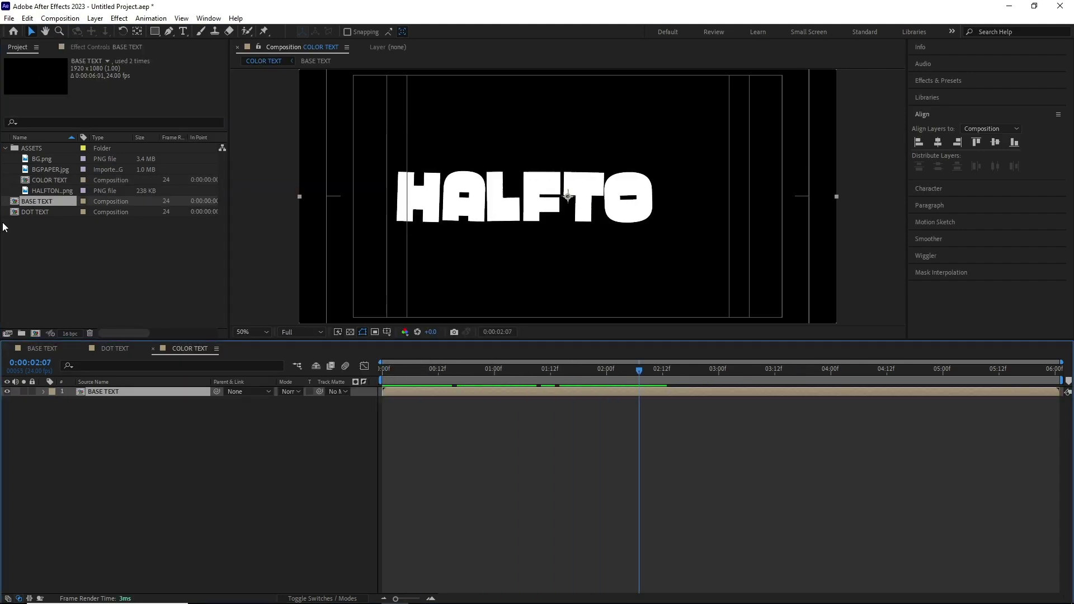
- Layer BG.png above BASE TEXT with Preserve Underlying Transparency on, rotate it 15°, position it over the letters and preview the colored reveal
left_click_drag(42, 159, 123, 390)
left_click(309, 391)
key("r")
left_click_drag(288, 401, 294, 400)
left_click_drag(479, 281, 460, 247)
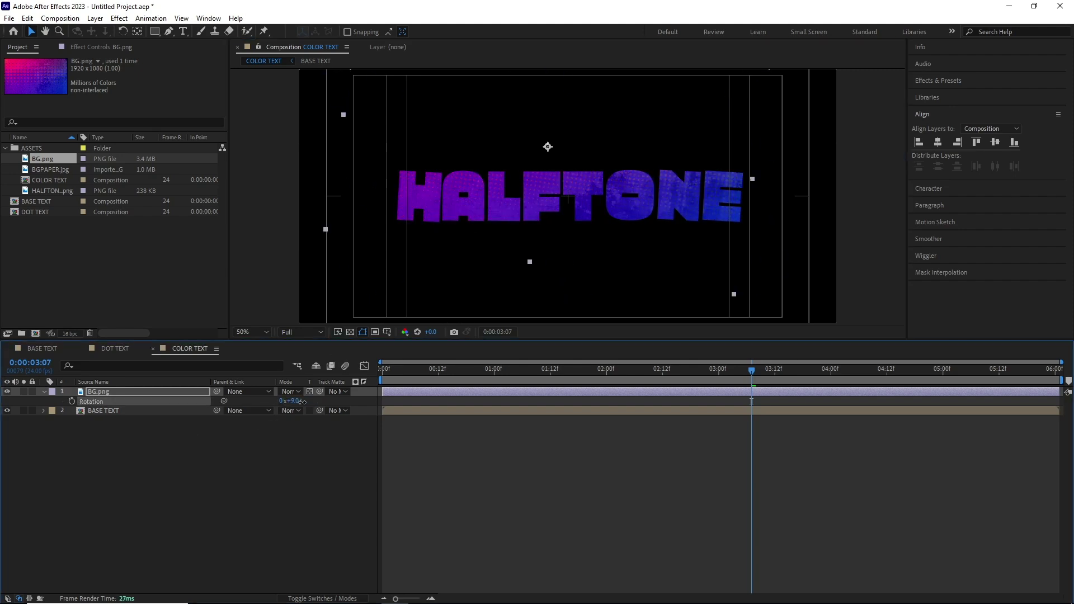
left_click_drag(288, 401, 291, 400)
left_click_drag(503, 235, 507, 243)
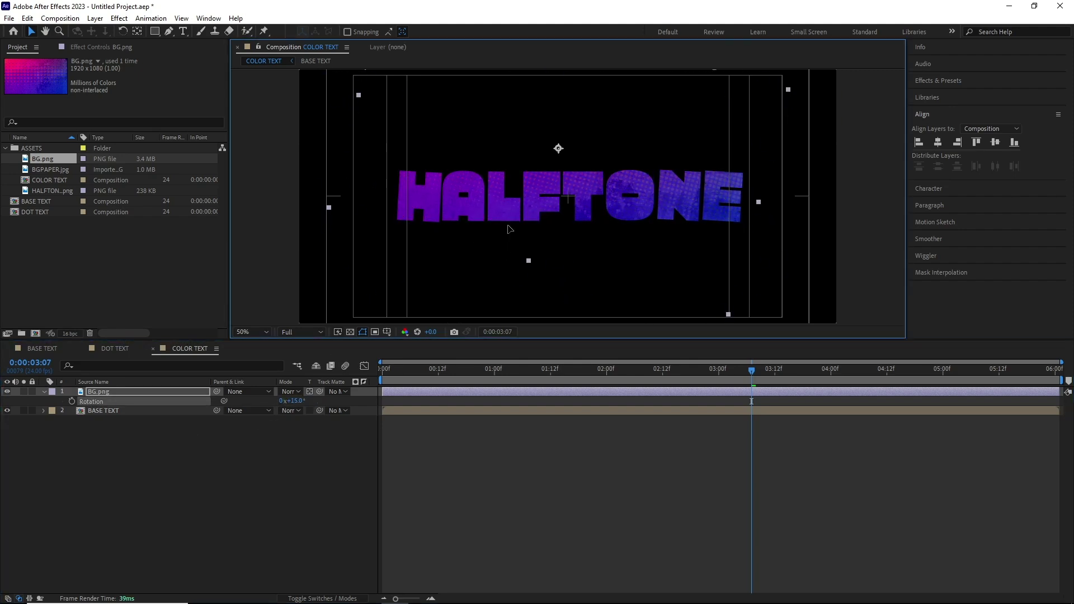
left_click_drag(751, 369, 378, 387)
key("space")
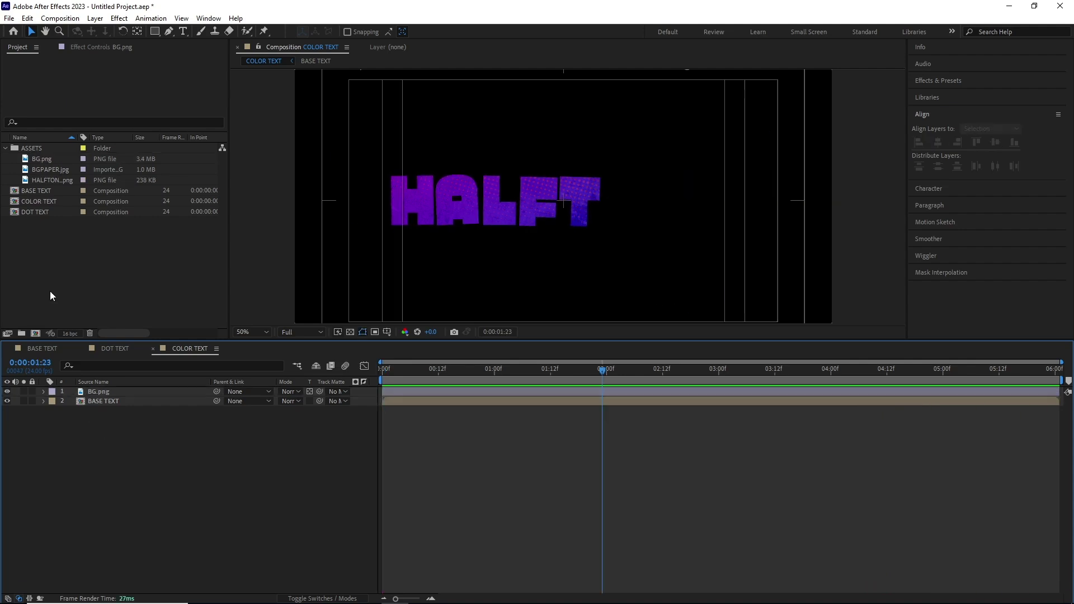
- Create a composition named LINE TEXT, place the BASE TEXT composition in it and move the time to 0:00:01:20
left_click(60, 18)
left_click(67, 28)
type("L")
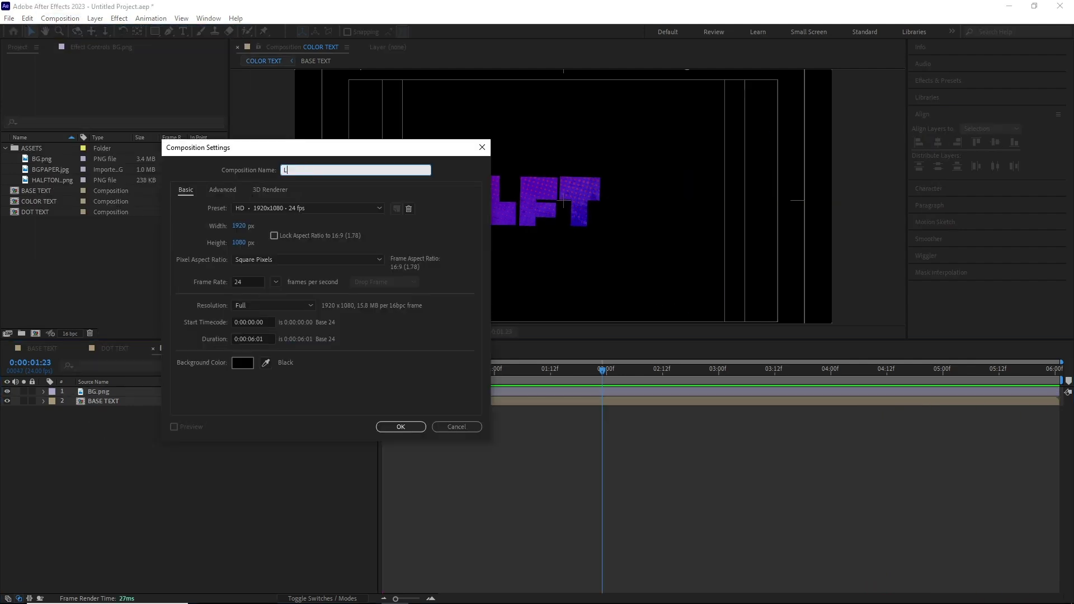
type("INE TEXT")
key("Return")
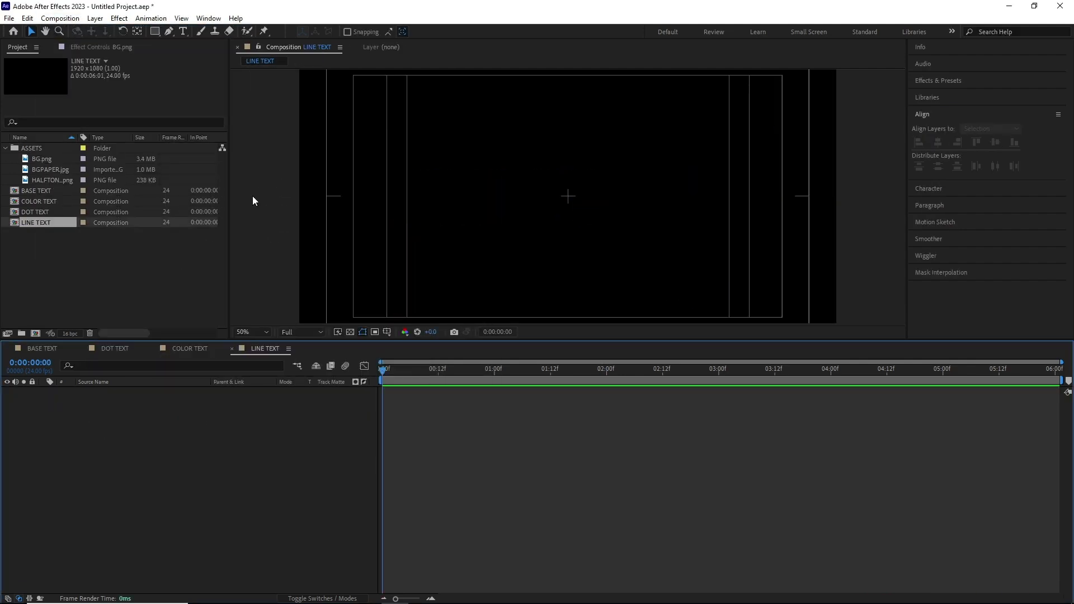
left_click_drag(40, 191, 146, 421)
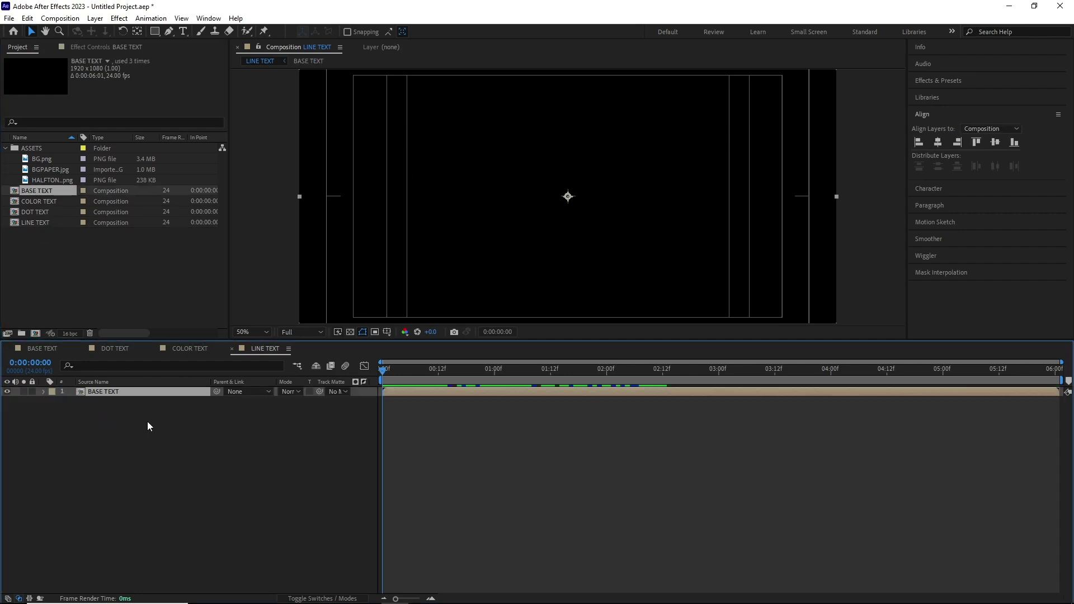
left_click(421, 370)
left_click_drag(430, 377, 587, 374)
left_click(507, 264)
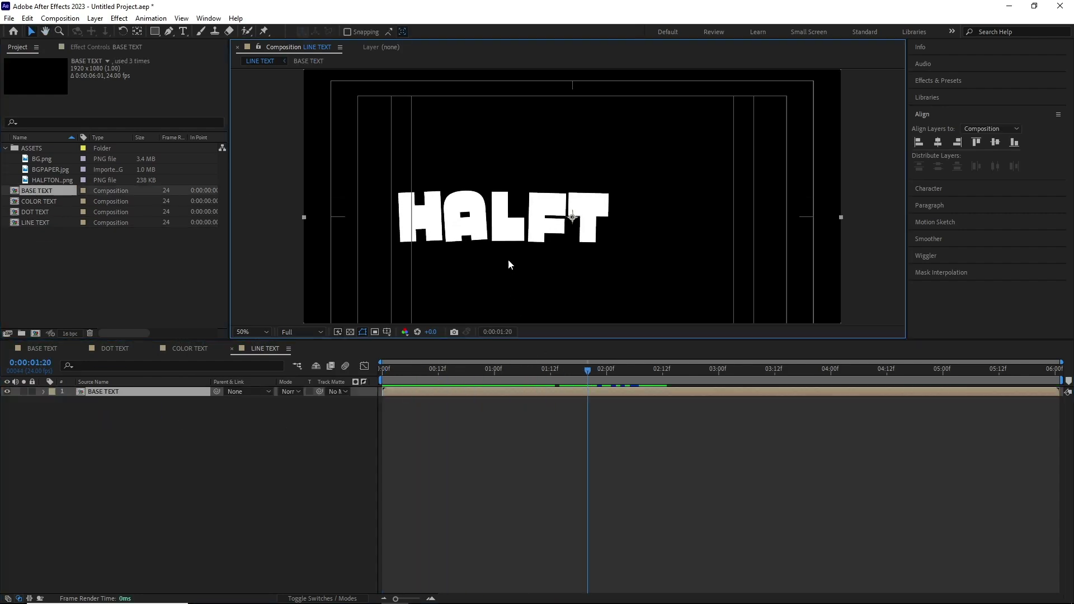
- Apply the Find Edges effect to the BASE TEXT layer and show the transparency grid
left_click(119, 19)
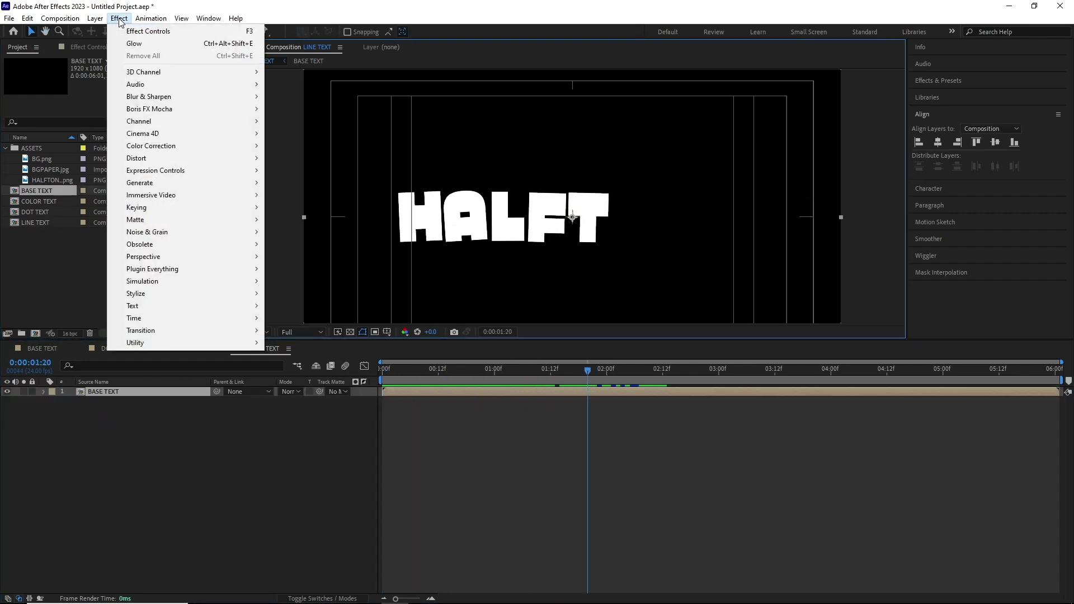
mouse_move(252, 294)
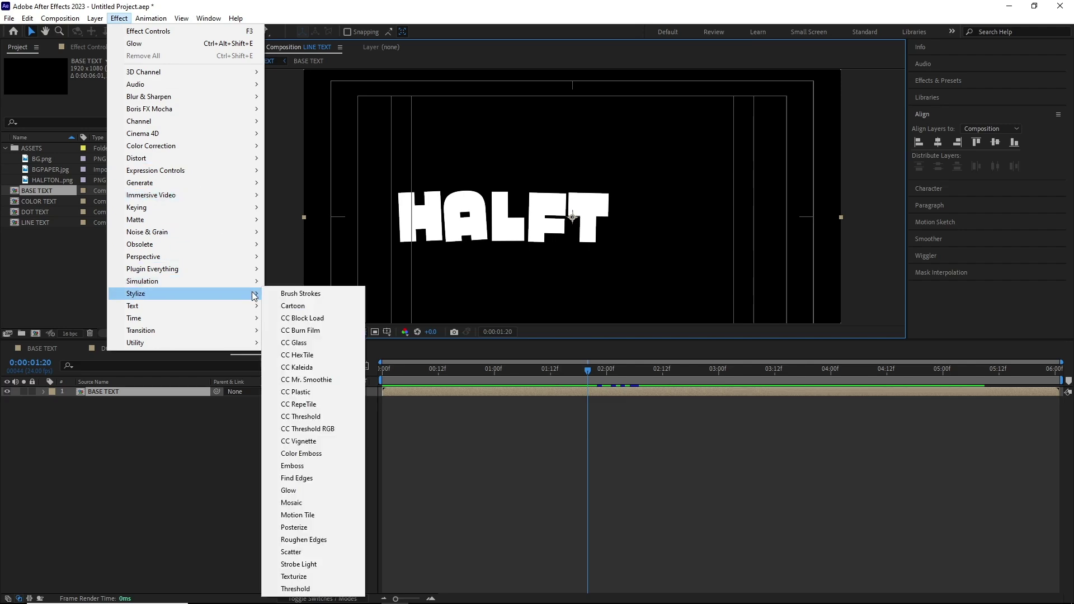
left_click(296, 479)
scroll(466, 271, "up", 2)
left_click(350, 332)
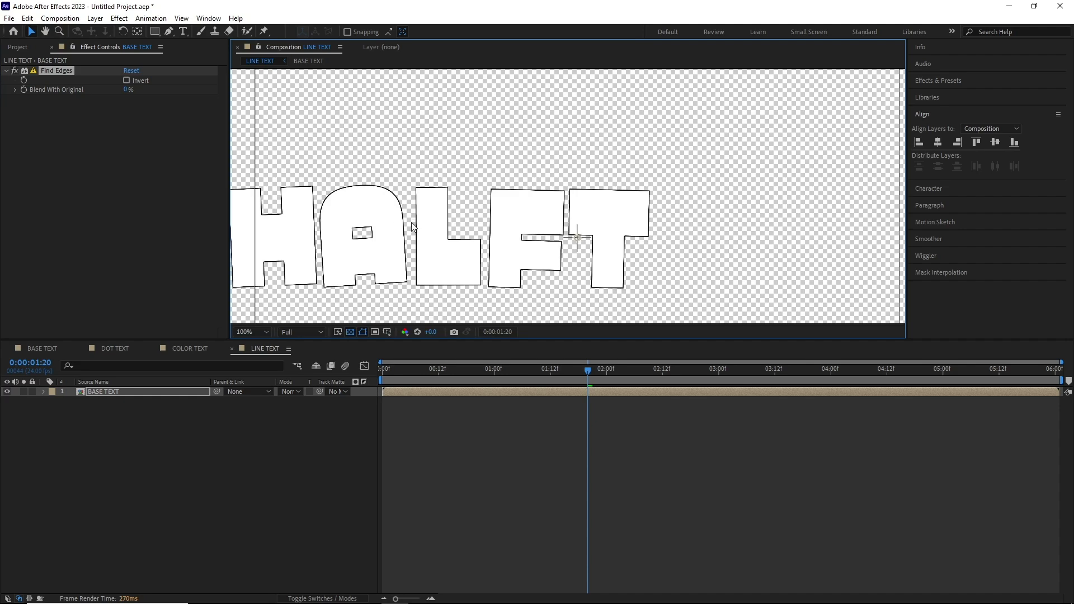
- Add Linear Color Key to the BASE TEXT layer and key out the white letter fill
left_click(120, 21)
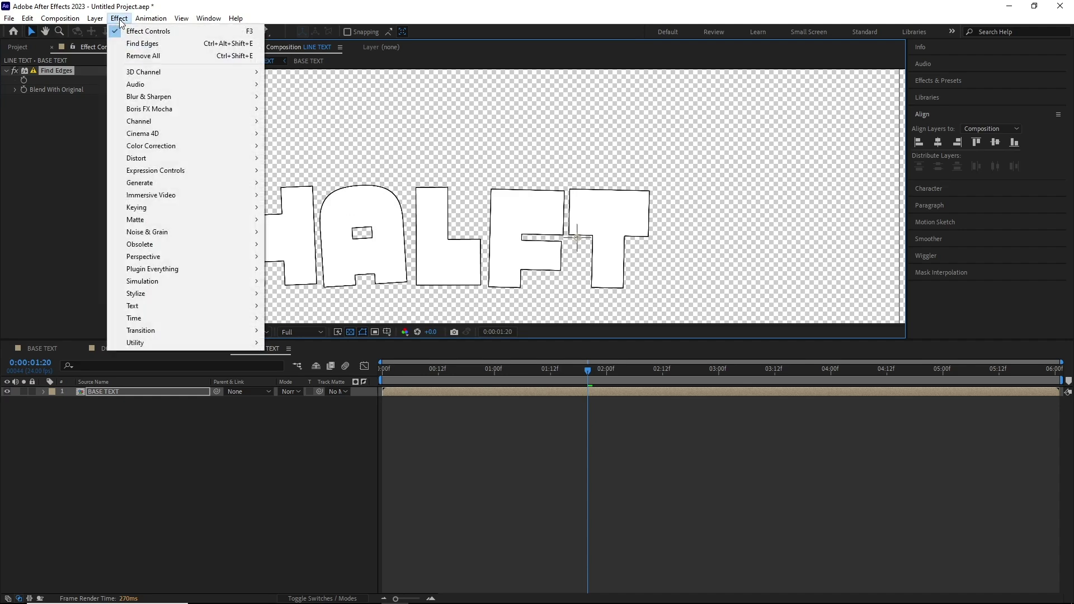
mouse_move(254, 210)
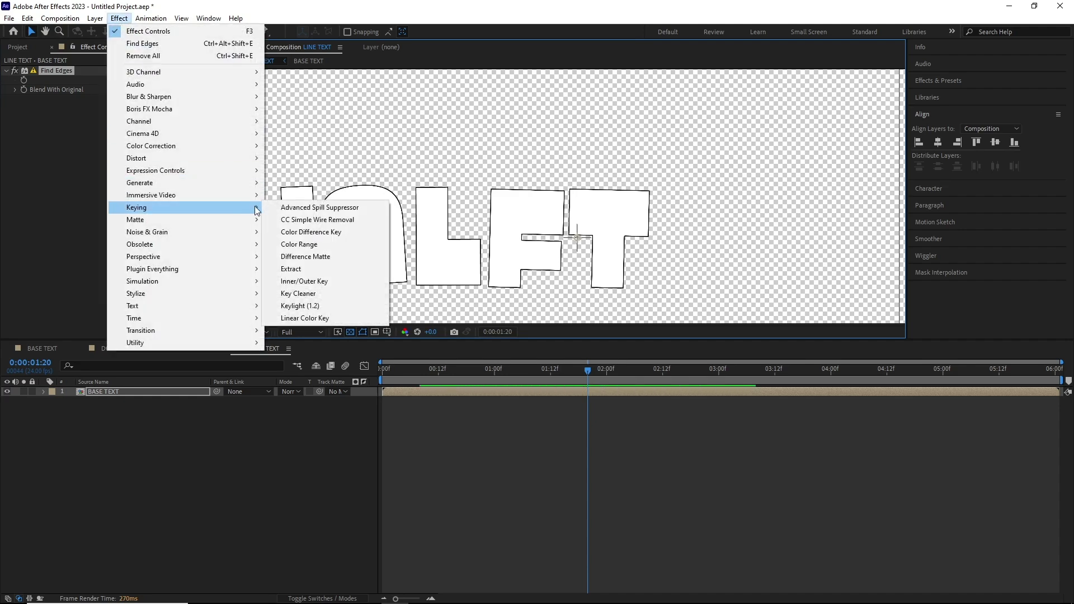
left_click(313, 318)
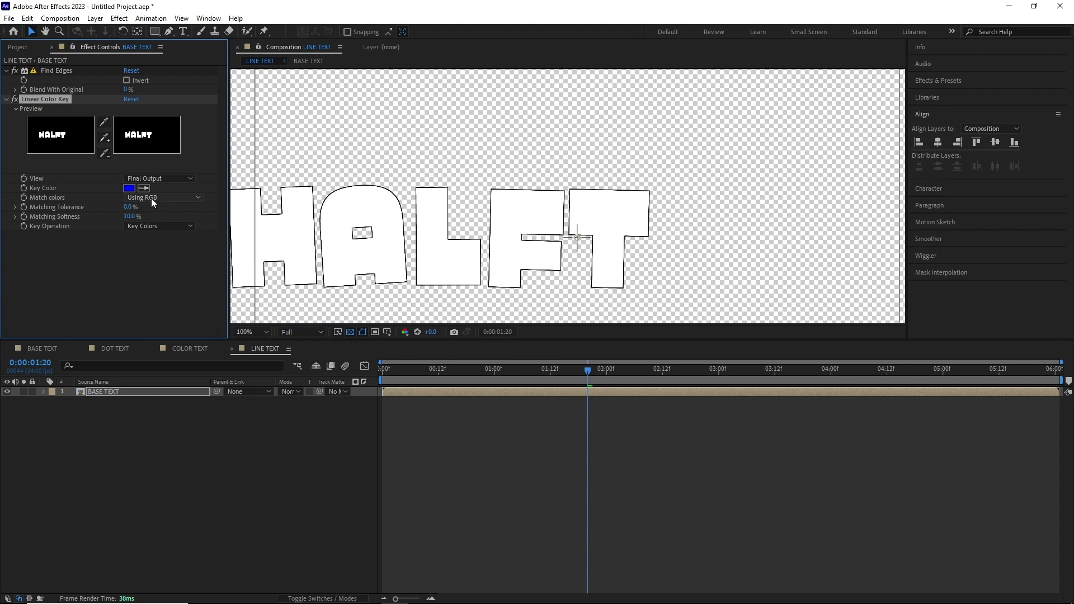
left_click(283, 227)
key(".")
left_click_drag(355, 211, 537, 184)
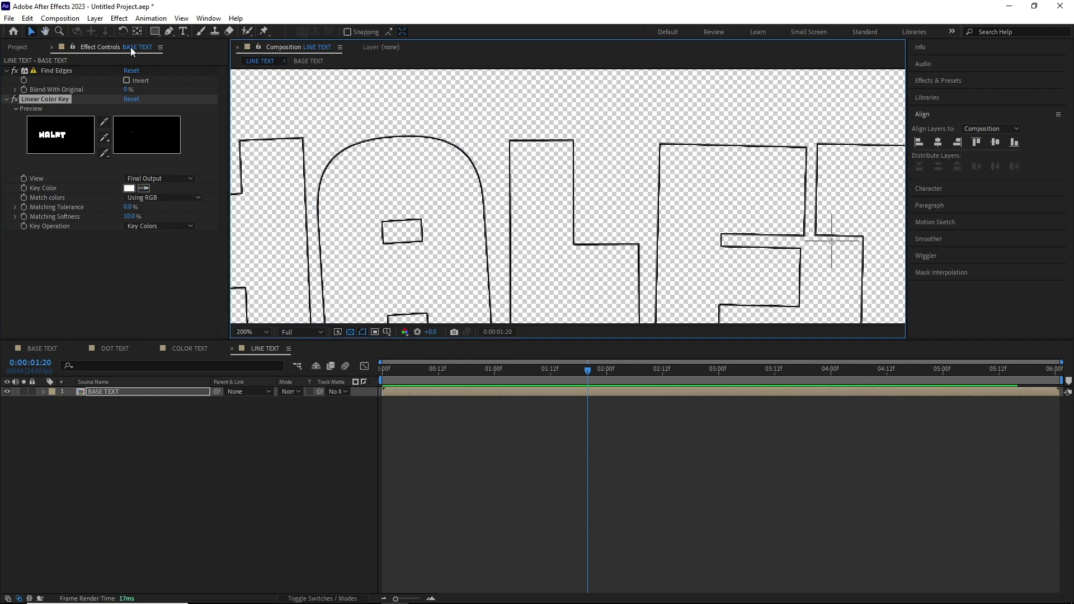
- Add Simple Choker to the BASE TEXT layer with Choke Matte at -4.00 and check the thickened outlines along the timeline
left_click(121, 21)
mouse_move(243, 219)
left_click(300, 257)
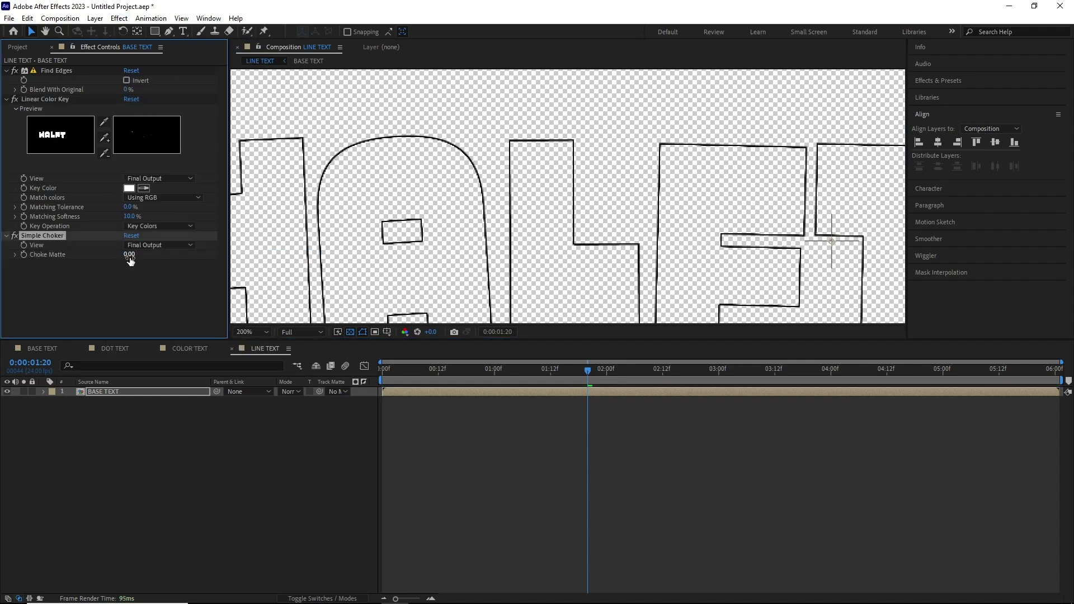
left_click_drag(130, 261, 168, 387)
key("period")
left_click(579, 370)
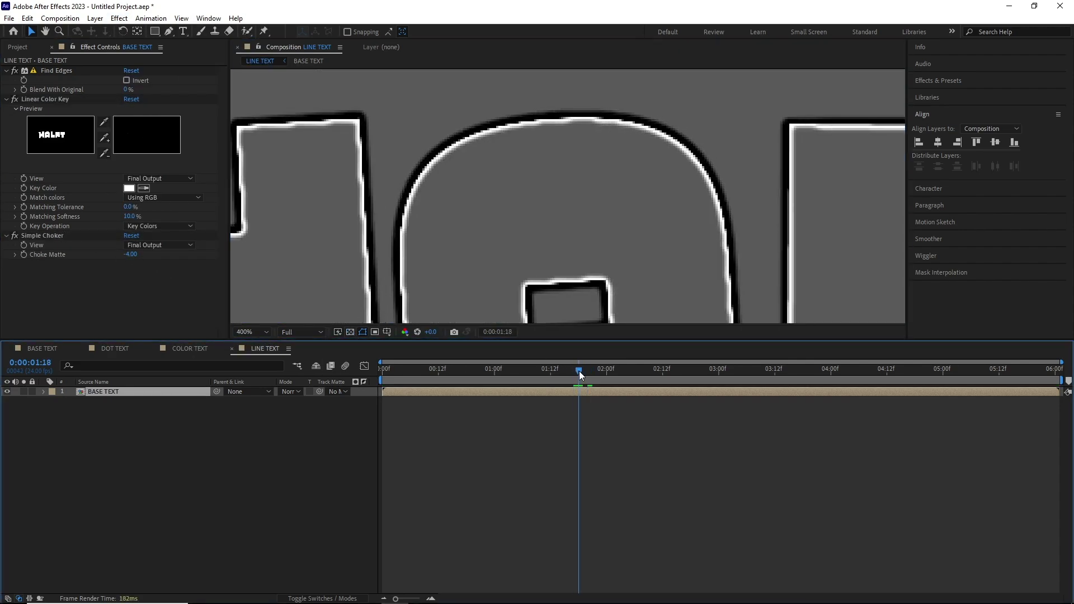
left_click(15, 236)
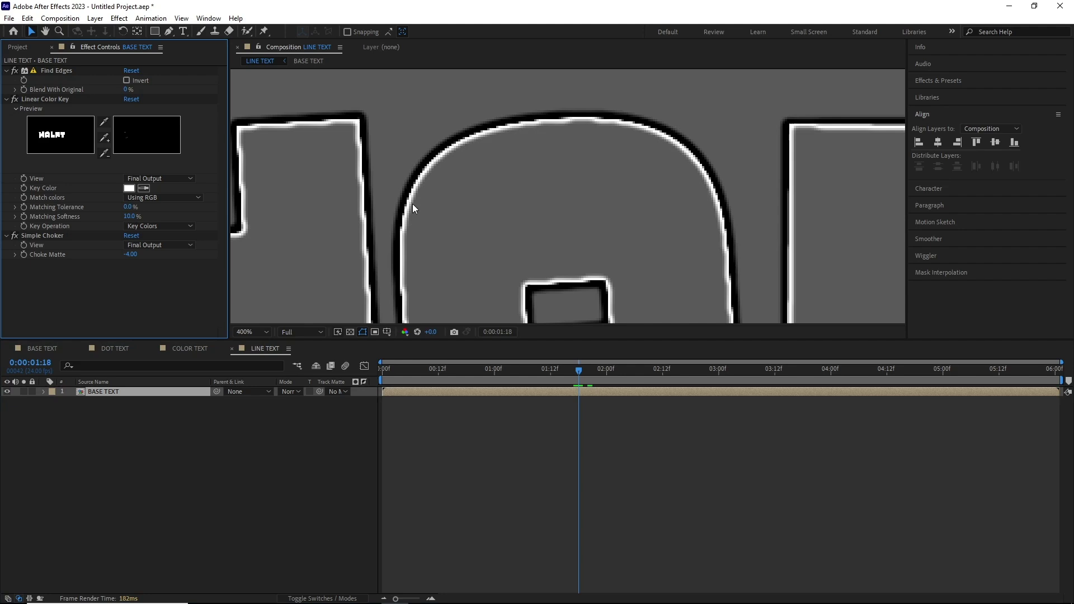
scroll(415, 210, "down", 6)
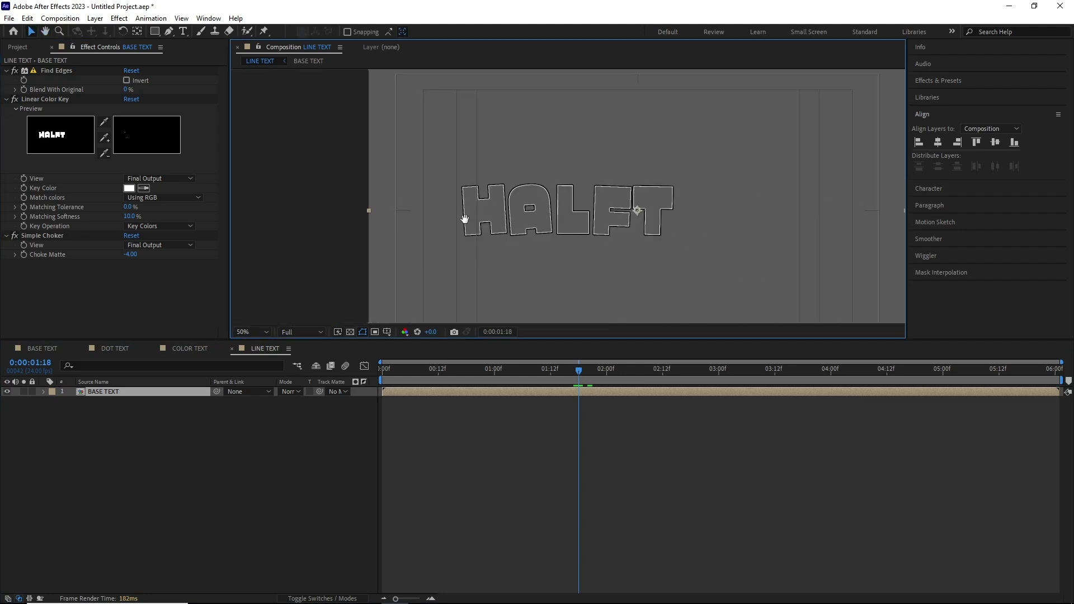
left_click_drag(465, 218, 405, 228)
left_click_drag(579, 374, 747, 386)
scroll(496, 246, "up", 2)
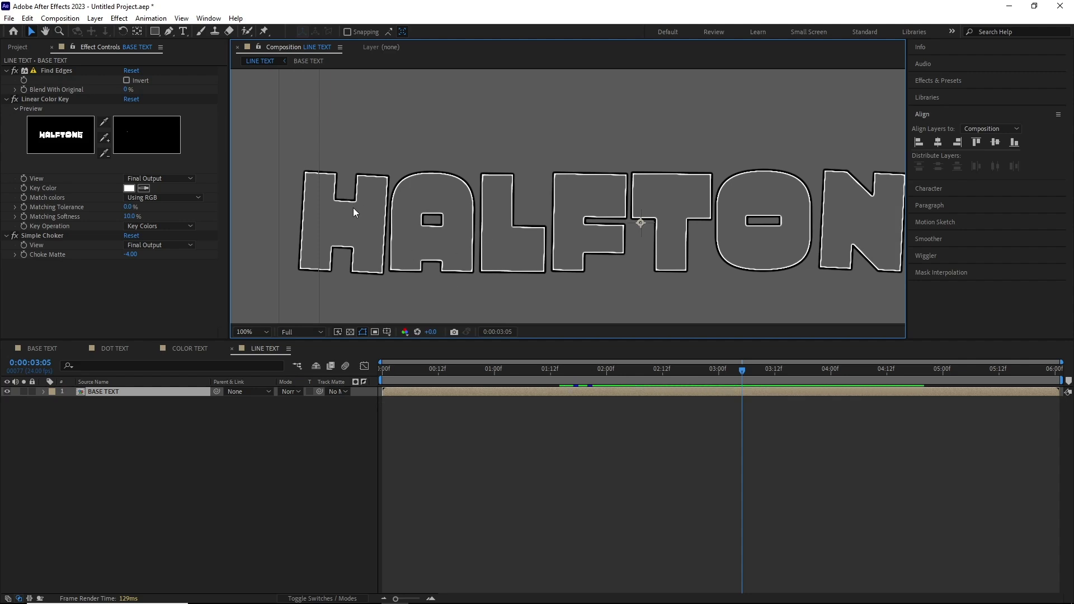
- Create a white 1920x1080 solid named Fracnoise in the LINE TEXT composition
left_click(101, 21)
mouse_move(112, 29)
left_click(285, 44)
type("Fracnois")
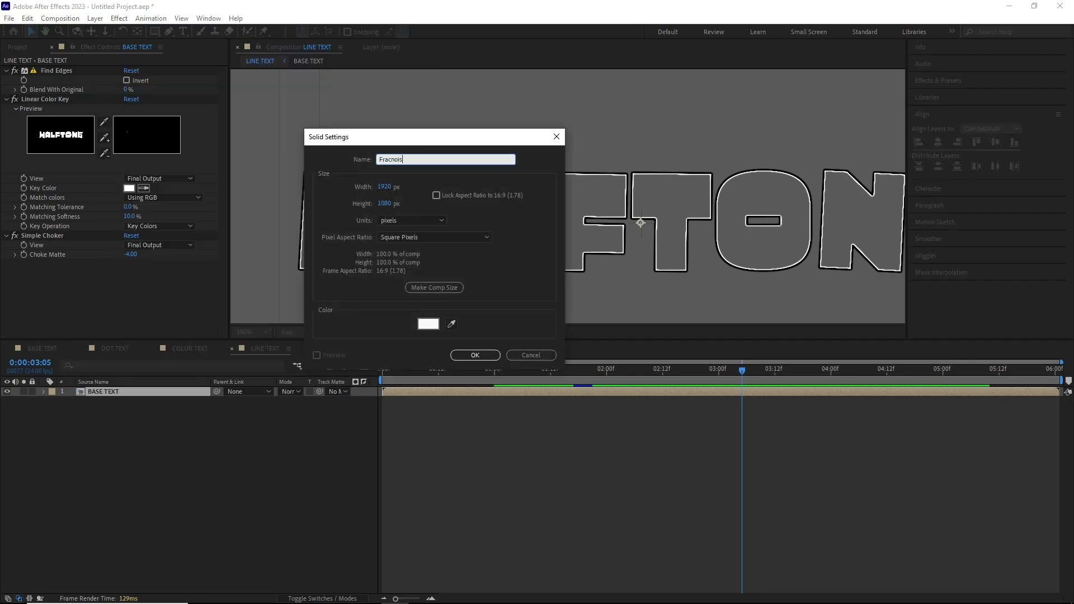
type("e")
key("Return")
- Apply Fractal Noise to the Fracnoise solid with Contrast 500 and Complexity 3
left_click(119, 18)
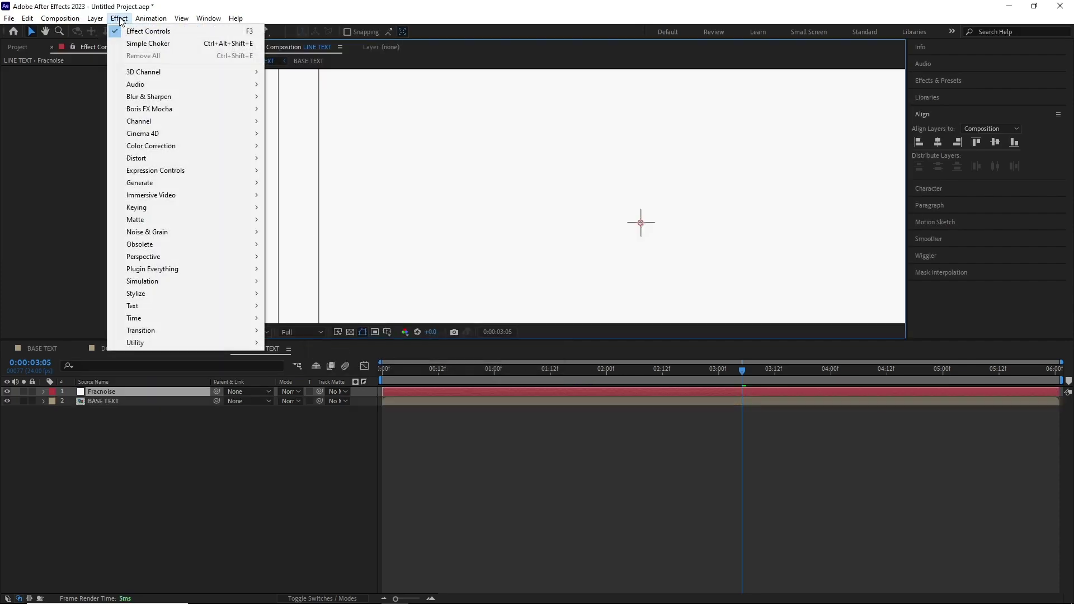
mouse_move(230, 231)
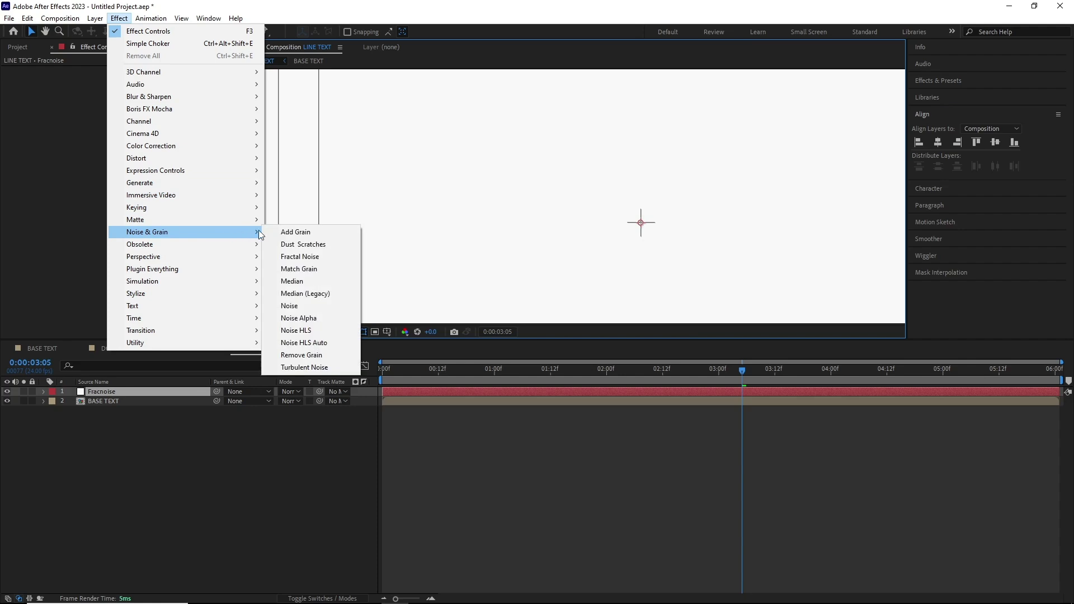
left_click(287, 256)
scroll(427, 229, "down", 2)
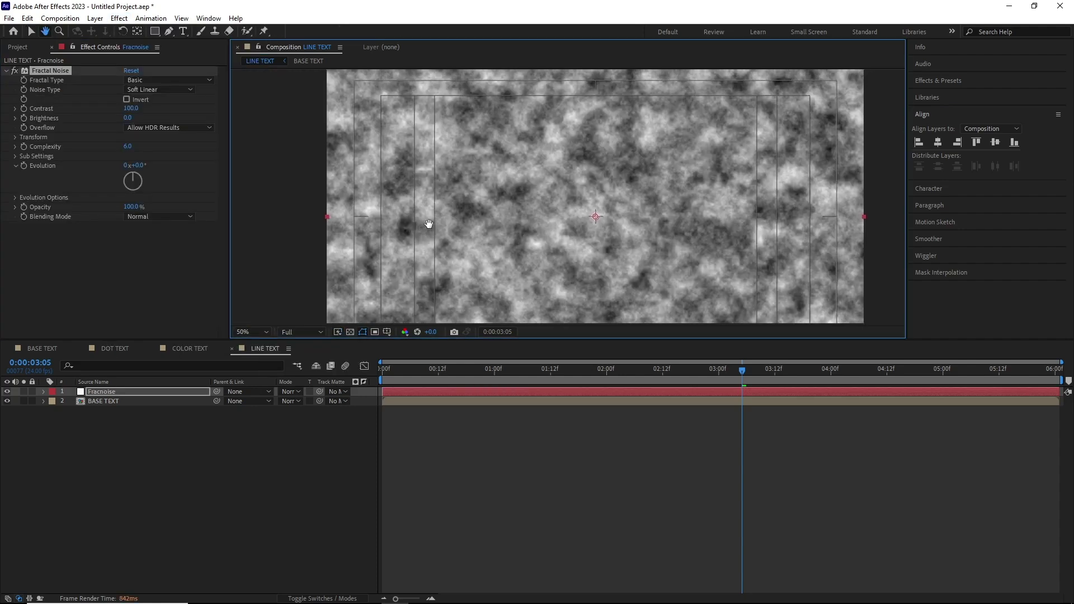
left_click(132, 109)
key("Return")
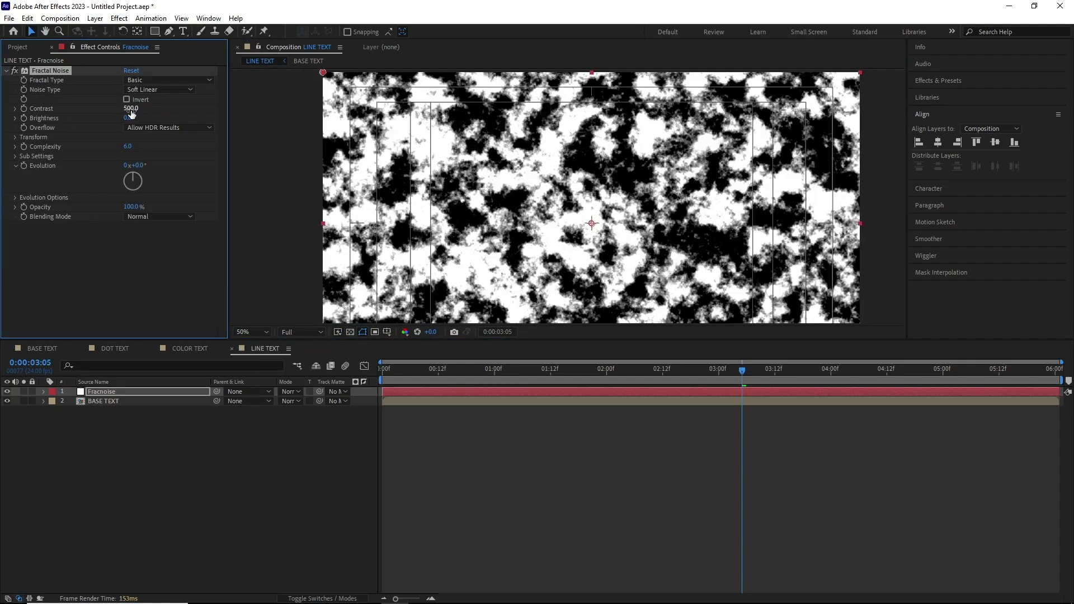
left_click(128, 146)
key("Return")
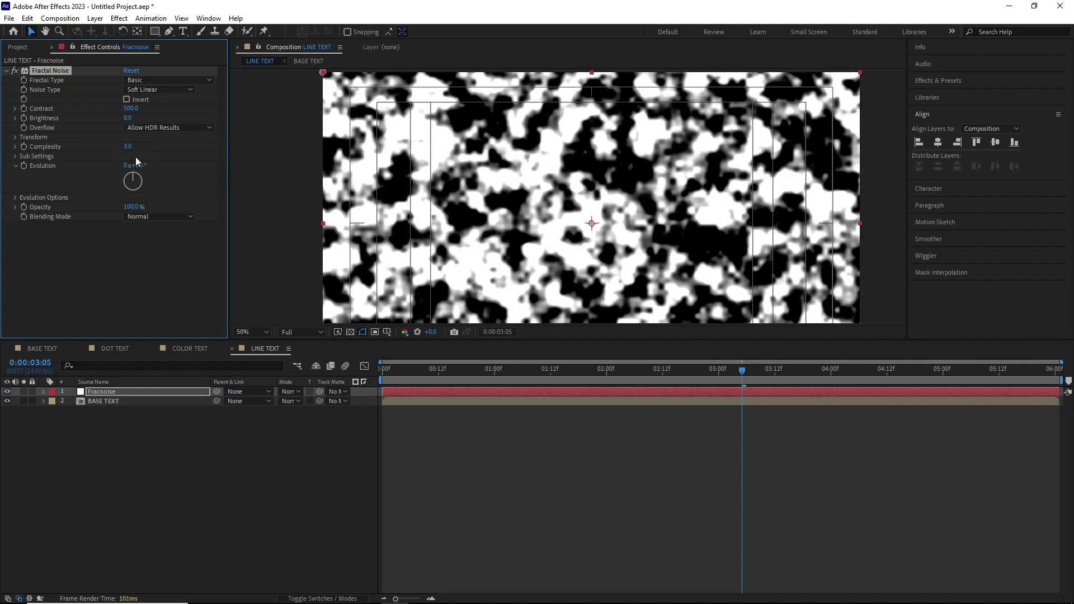
- Set the Fractal Noise Scale to 150 and give Evolution the expression time*250
left_click(16, 137)
left_click(131, 166)
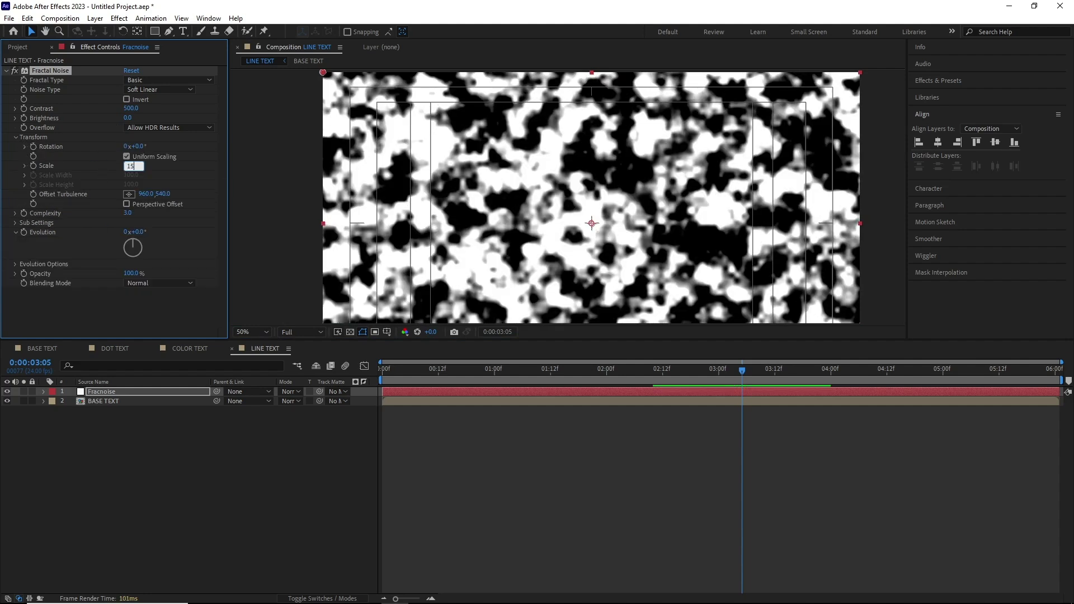
type("150")
key("Return")
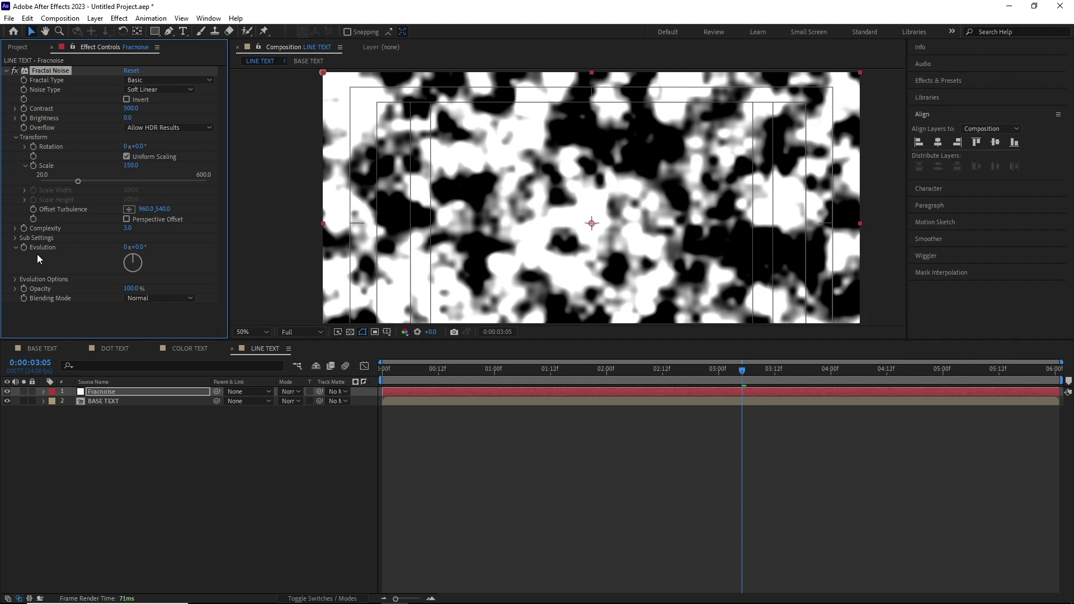
left_click(24, 247, "alt")
type("time*")
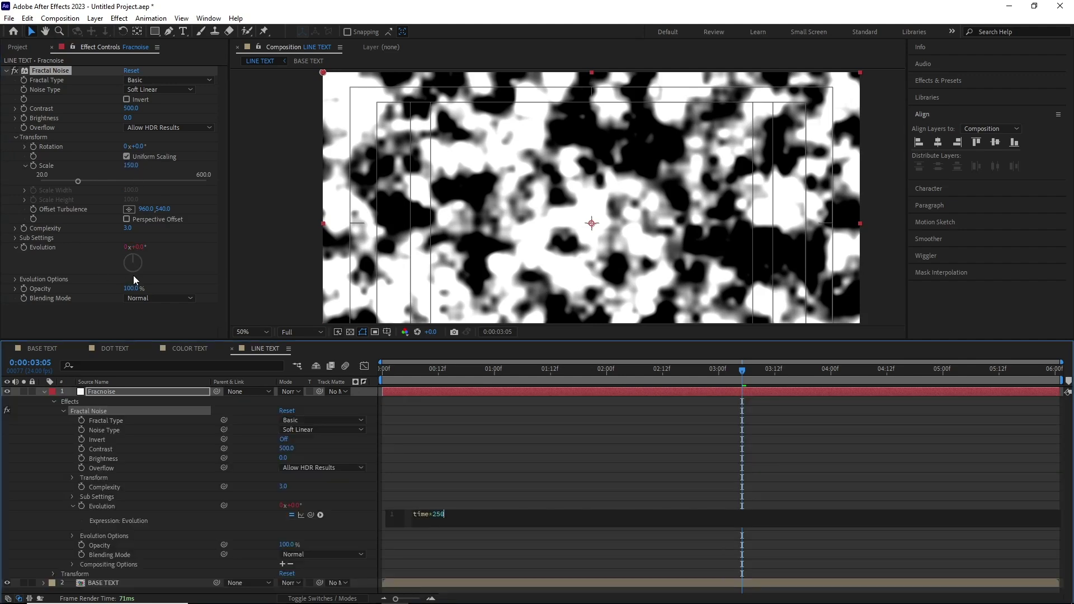
type("250")
- Keyframe Offset Turbulence from 960, 540 at the start to 1737, 540 at the end of the composition and preview the moving noise
left_click_drag(418, 378, 382, 374)
left_click(32, 209)
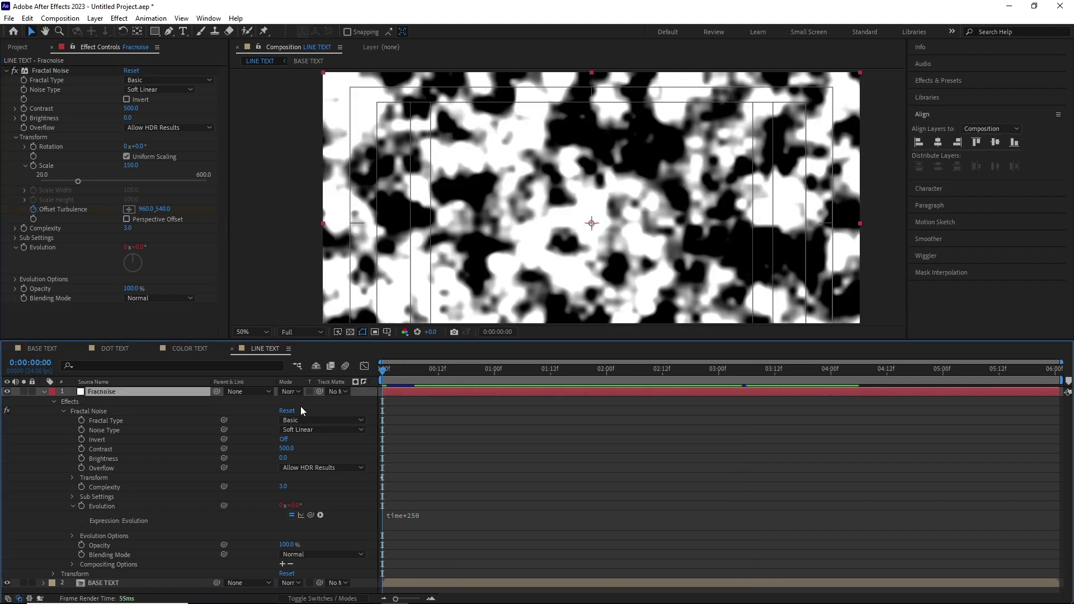
left_click(831, 371)
key("End")
left_click_drag(145, 209, 435, 221)
left_click(383, 373)
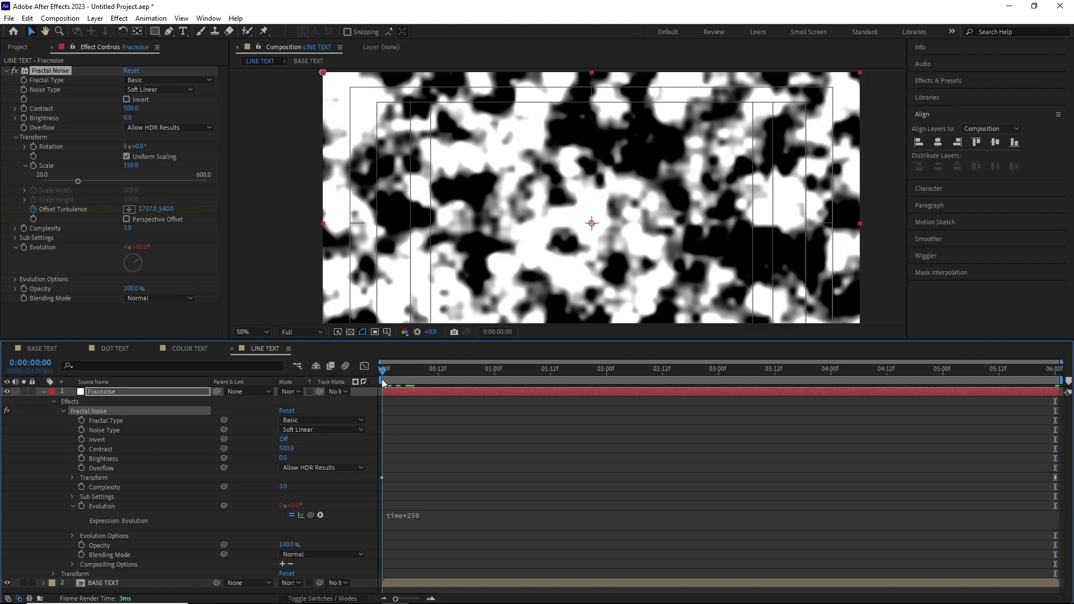
key("space")
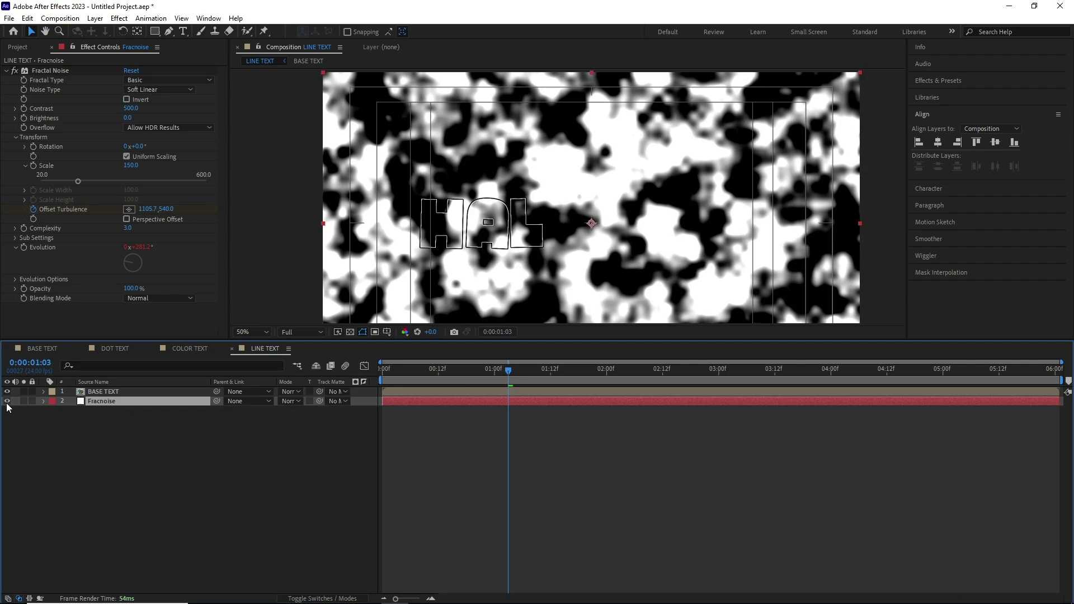
- Hide the Fracnoise layer and apply Camera Lens Blur to the BASE TEXT outline layer
left_click(7, 401)
left_click(106, 392)
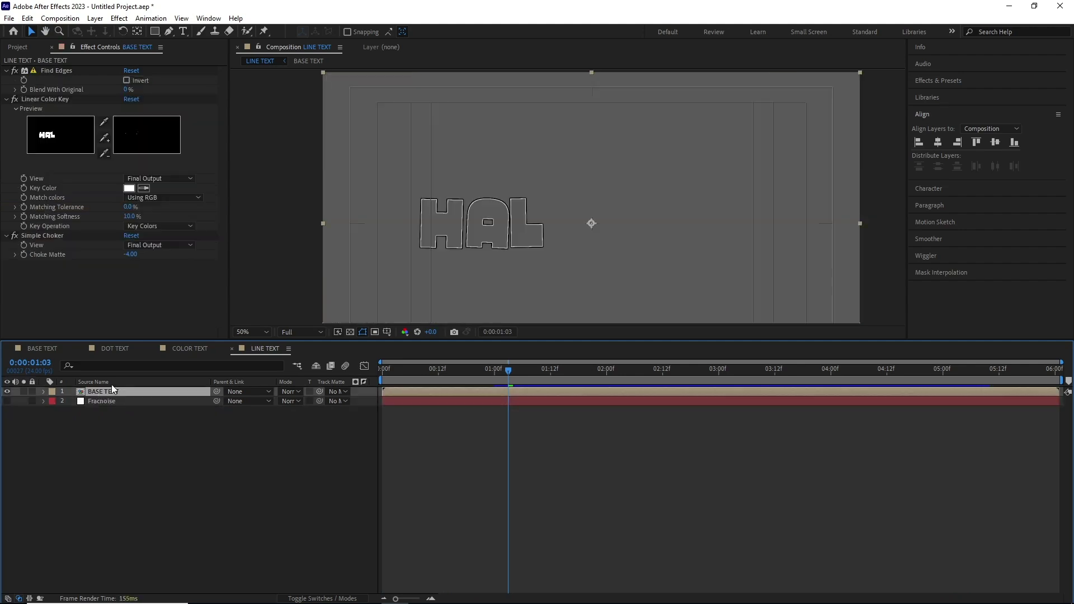
left_click(119, 18)
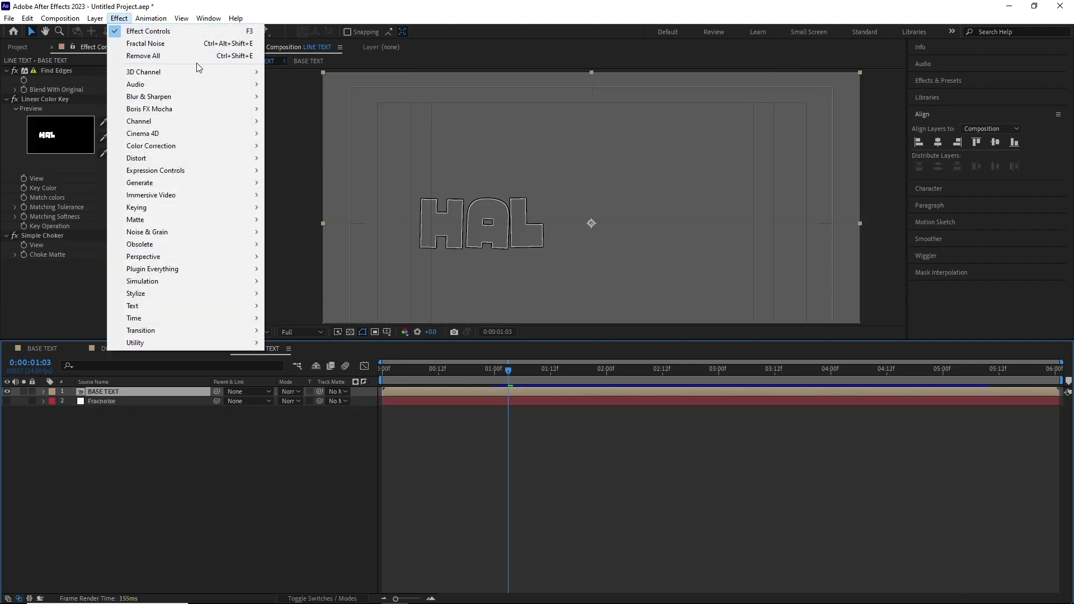
mouse_move(185, 96)
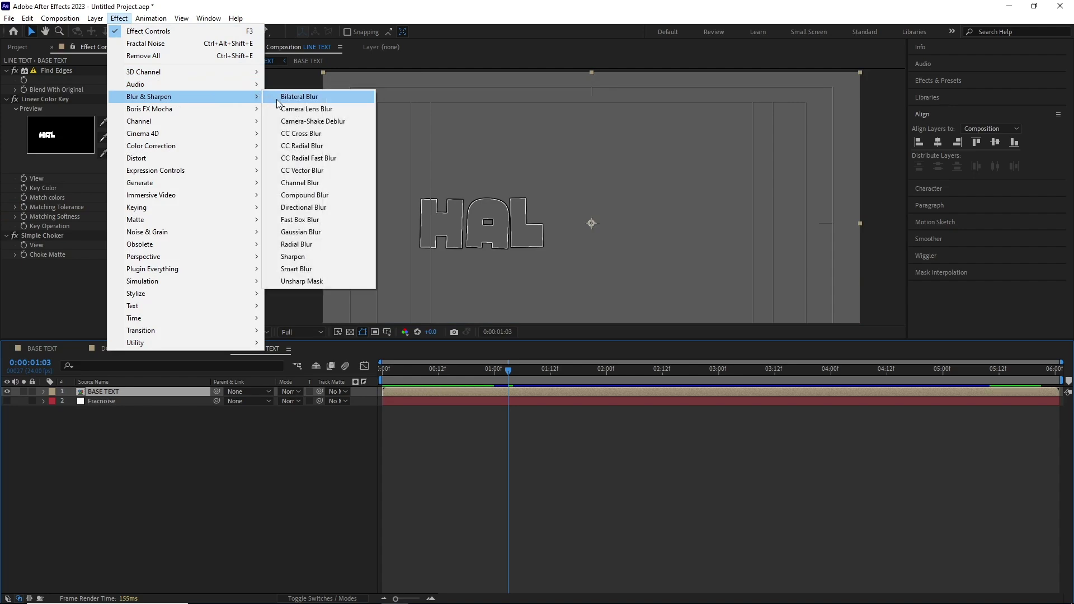
left_click(281, 108)
left_click_drag(439, 254, 563, 217)
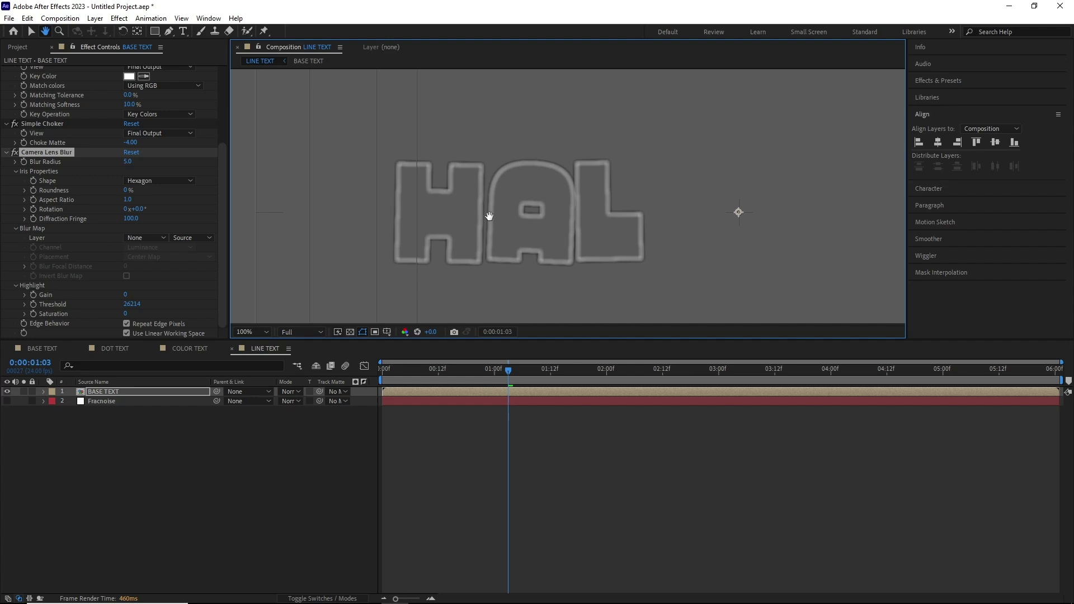
- Use Fracnoise with Effects & Masks as the blur map, set Blur Radius to 7, preview the outline and extend the work area to the composition end
left_click(156, 238)
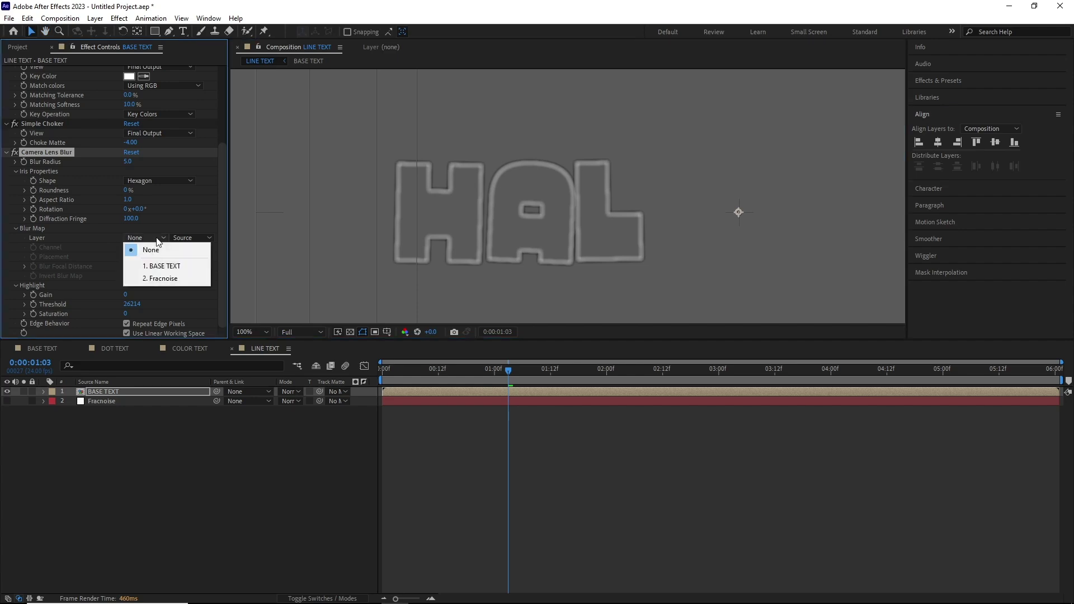
left_click(162, 278)
left_click(194, 238)
left_click(206, 273)
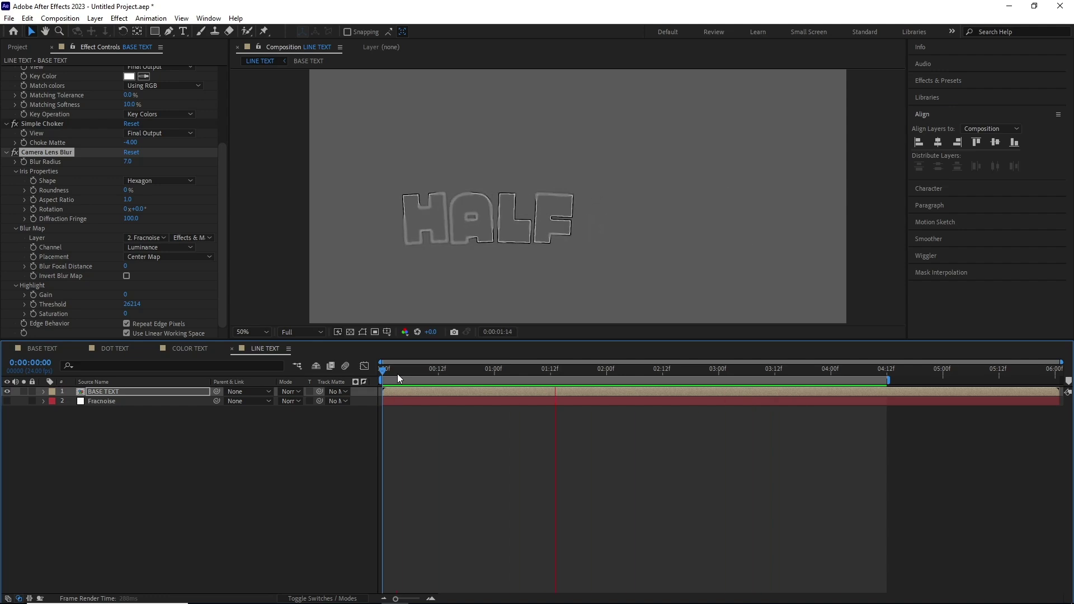
key("space")
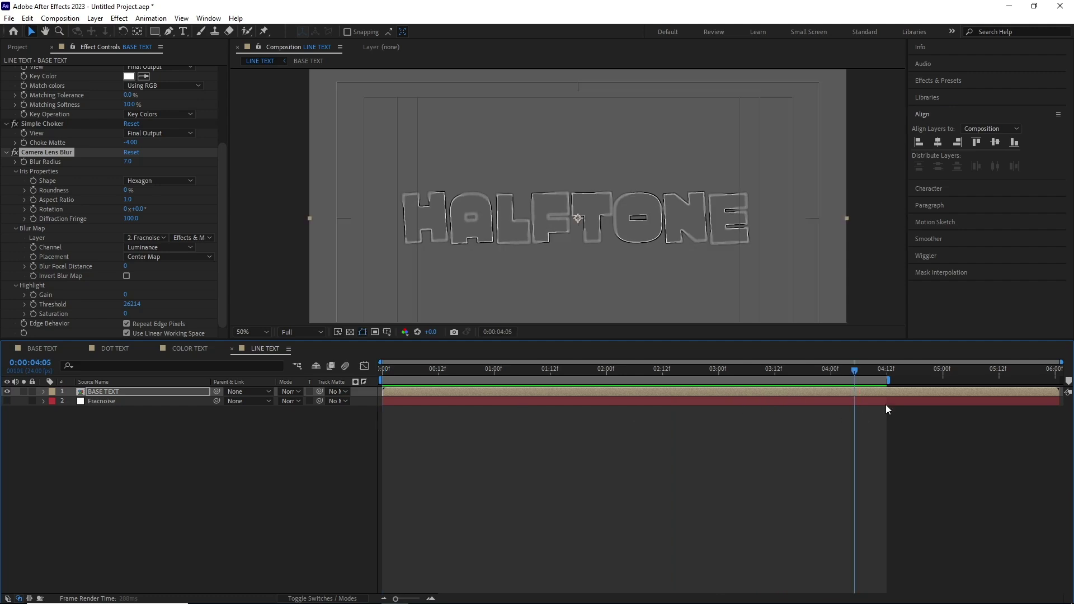
left_click_drag(888, 381, 1066, 387)
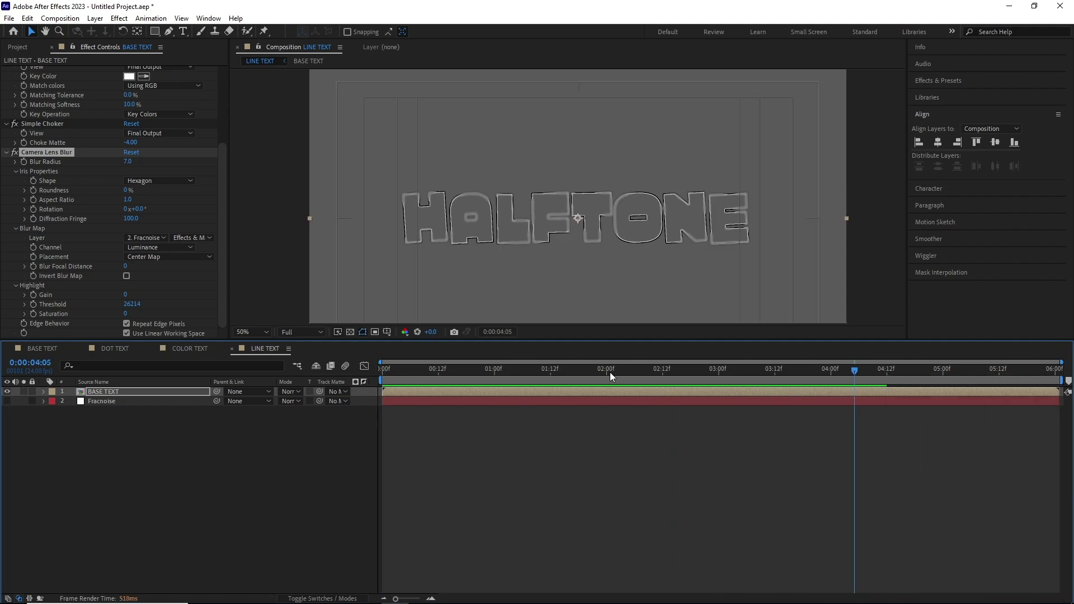
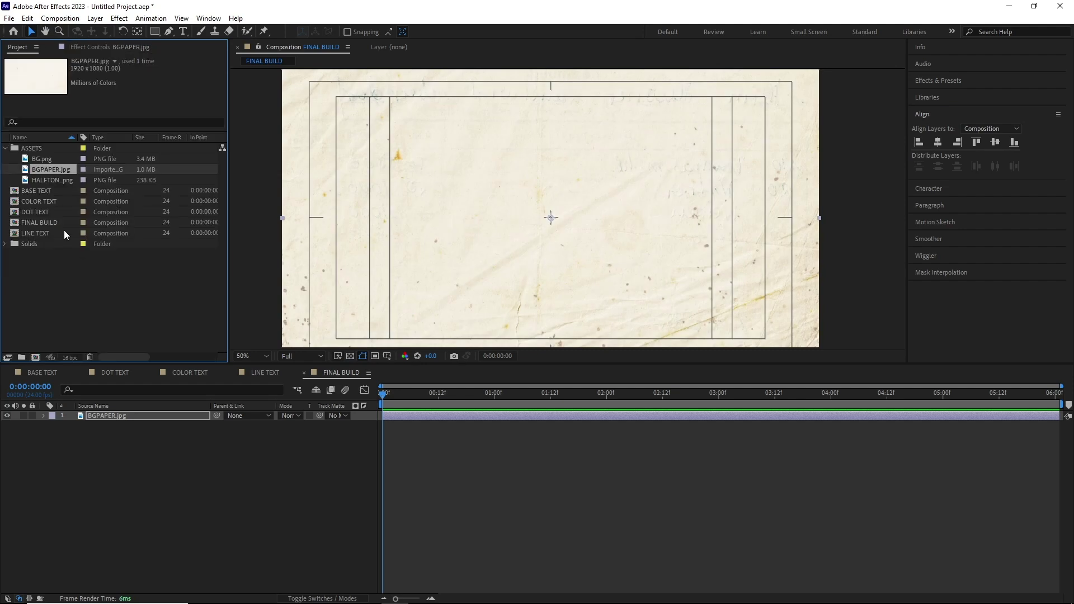
- In FINAL BUILD, keyframe HALFTONEBG.png's position, scale and rotation at the start with scale 111%, and shift it at frame 3 with rotation -4°
scroll(387, 229, "down", 2)
key("alt+shift+p")
key("alt+shift+s")
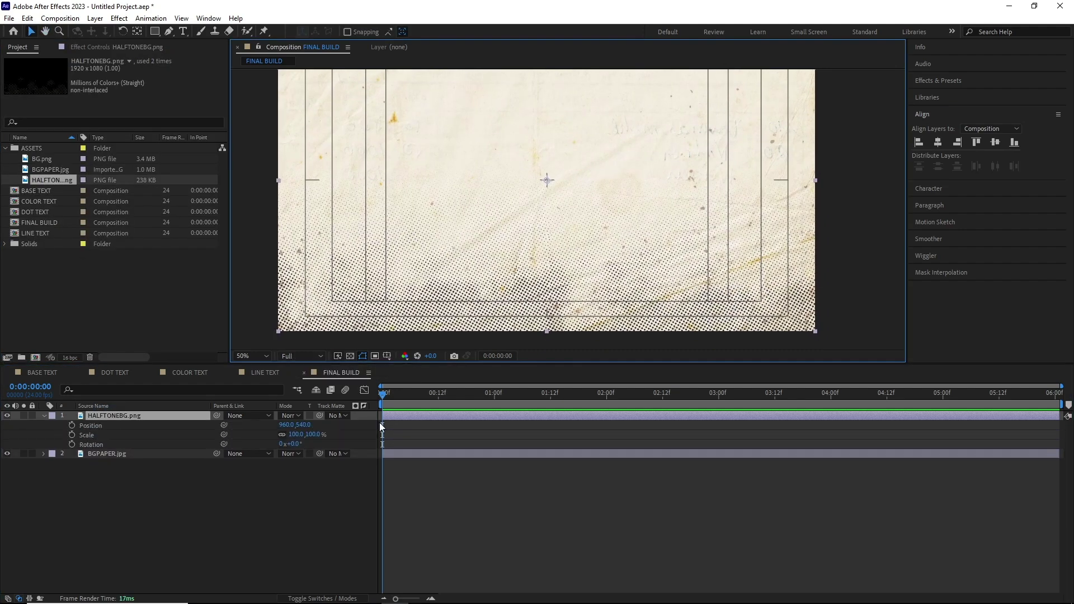
key("alt+shift+r")
key("KP_Add")
key("KP_Add")
key("KP_Add")
mouse_move(294, 434)
left_mouse_down()
mouse_move(309, 425)
mouse_move(286, 448)
left_mouse_up()
key("Page_Down")
key("Page_Down")
key("Page_Down")
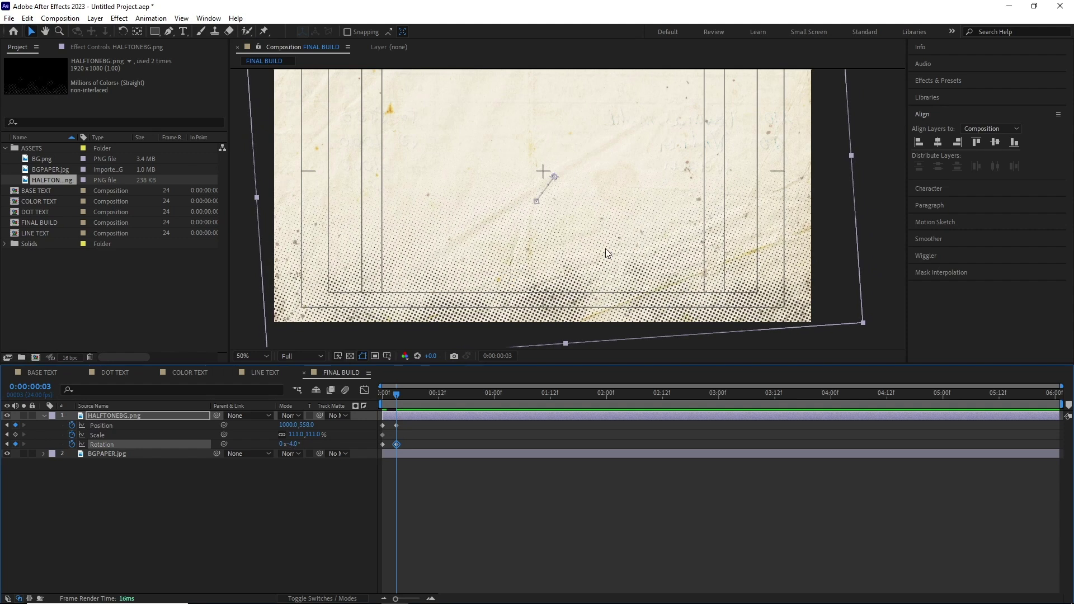
- At frame 6, move the HALFTONEBG.png layer to a new position and rotate it to 14°
key("Page_Down")
key("Page_Down")
key("Page_Down")
left_click_drag(525, 253, 514, 311)
key("KP_Add")
key("KP_Add")
key("KP_Add")
key("KP_Add")
key("KP_Add")
key("KP_Add")
key("KP_Add")
key("KP_Add")
key("KP_Add")
key("KP_Add")
key("KP_Add")
key("KP_Add")
key("KP_Add")
key("KP_Add")
key("KP_Add")
key("KP_Add")
key("KP_Add")
key("KP_Add")
- At frame 9, keyframe another position and rotation for the HALFTONEBG.png layer
key("Page_Down")
key("Page_Down")
key("Page_Down")
left_click_drag(459, 272, 444, 257)
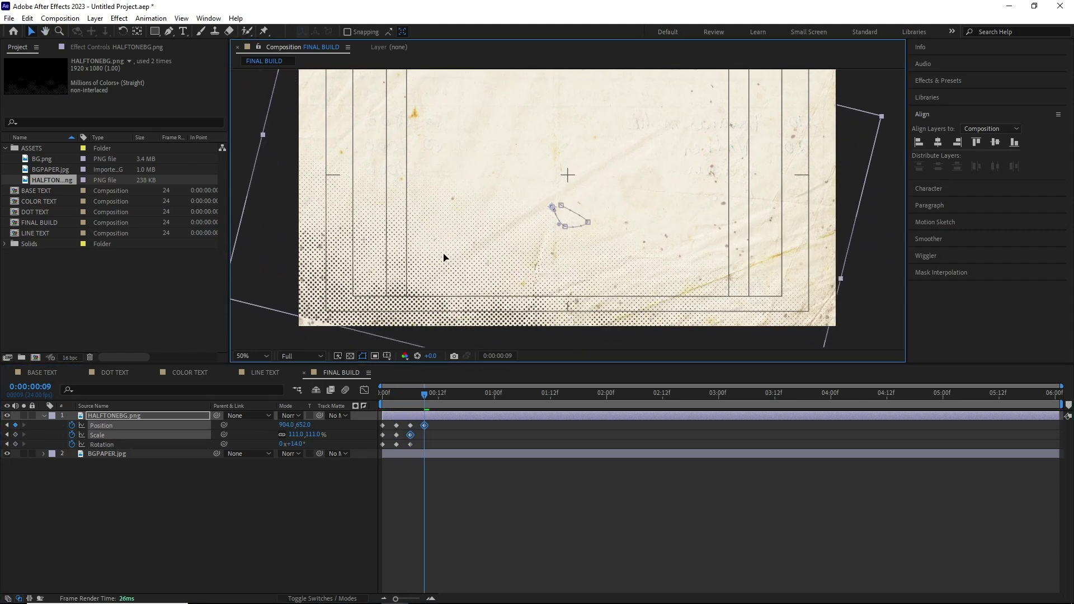
mouse_move(296, 444)
left_mouse_down()
mouse_move(287, 445)
mouse_move(296, 444)
left_mouse_up()
- Add a loop expression to the HALFTONEBG.png layer's Position keyframes
key("Page_Down")
key("Page_Down")
left_click(73, 425, "alt")
type("lo")
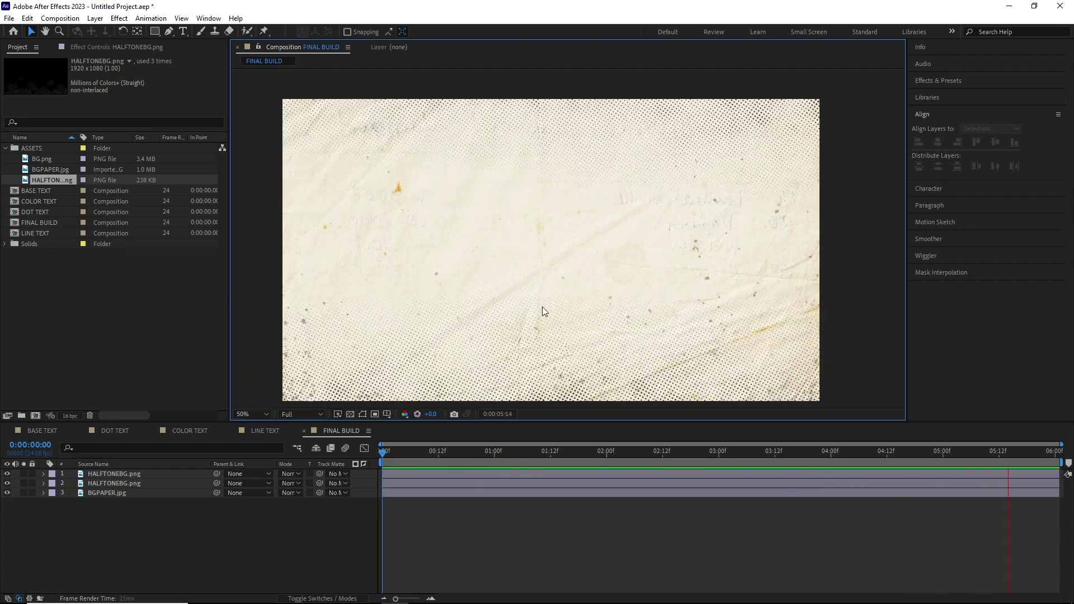
- Add the DOT TEXT, COLOR TEXT and LINE TEXT compositions to FINAL BUILD, with LINE TEXT on top and COLOR TEXT below DOT TEXT
left_click(37, 190)
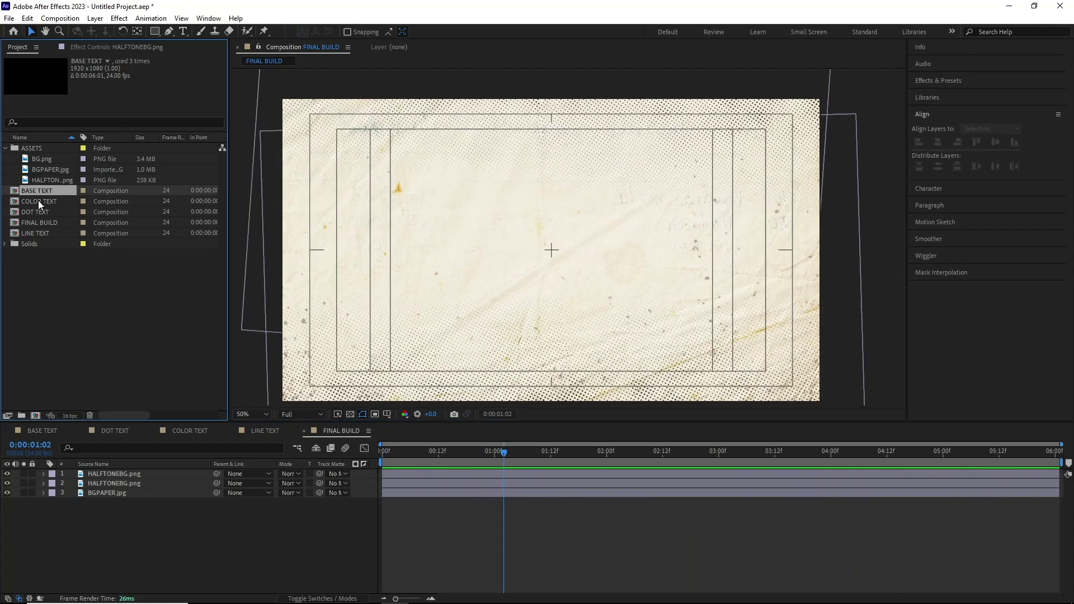
left_click_drag(34, 209, 107, 423)
left_click_drag(110, 469, 110, 469)
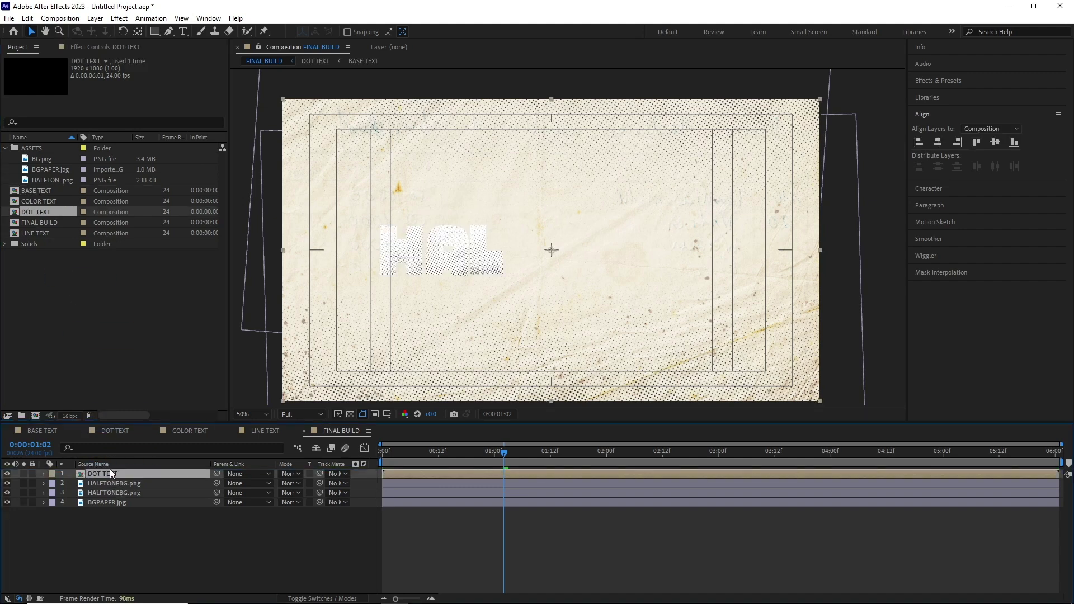
left_click_drag(34, 204, 126, 478)
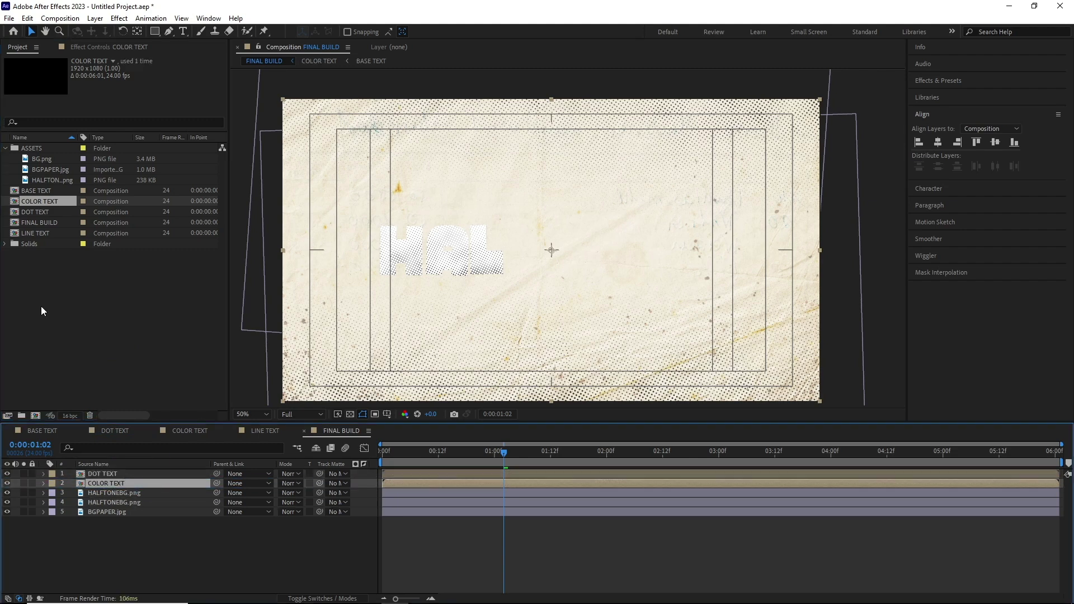
left_click(30, 234)
left_click_drag(113, 473, 118, 471)
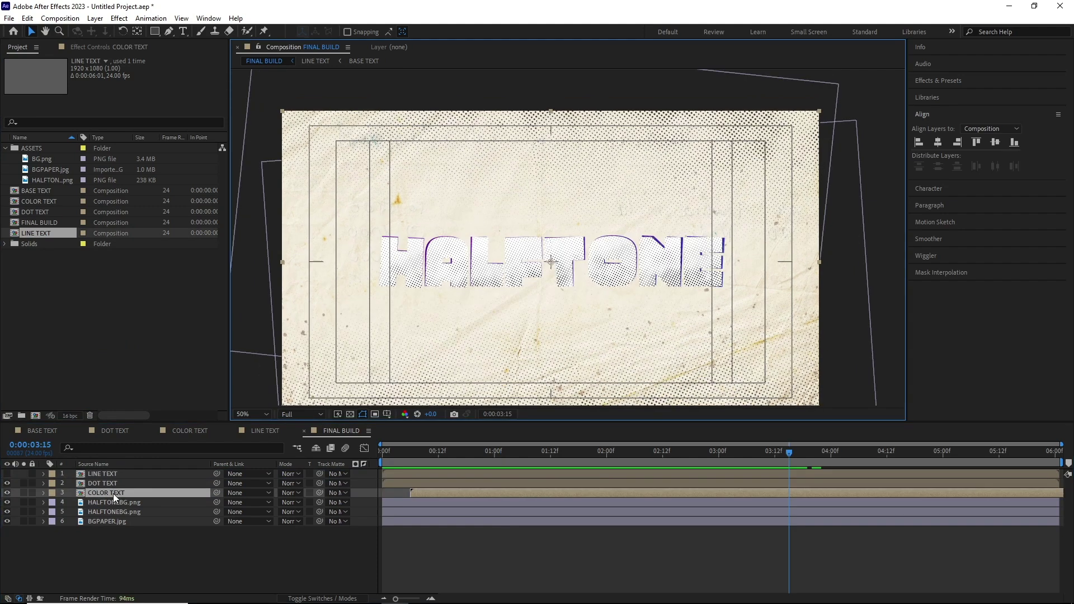
- Set the COLOR TEXT layer's scale to 101%
key("s")
left_click_drag(295, 502, 296, 503)
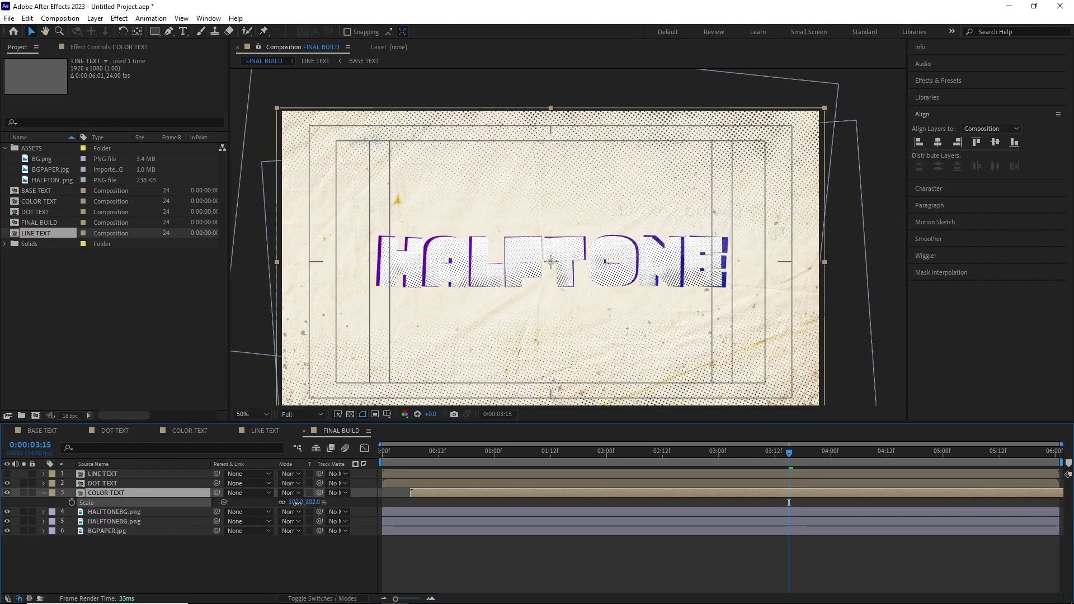
type("101")
key("Return")
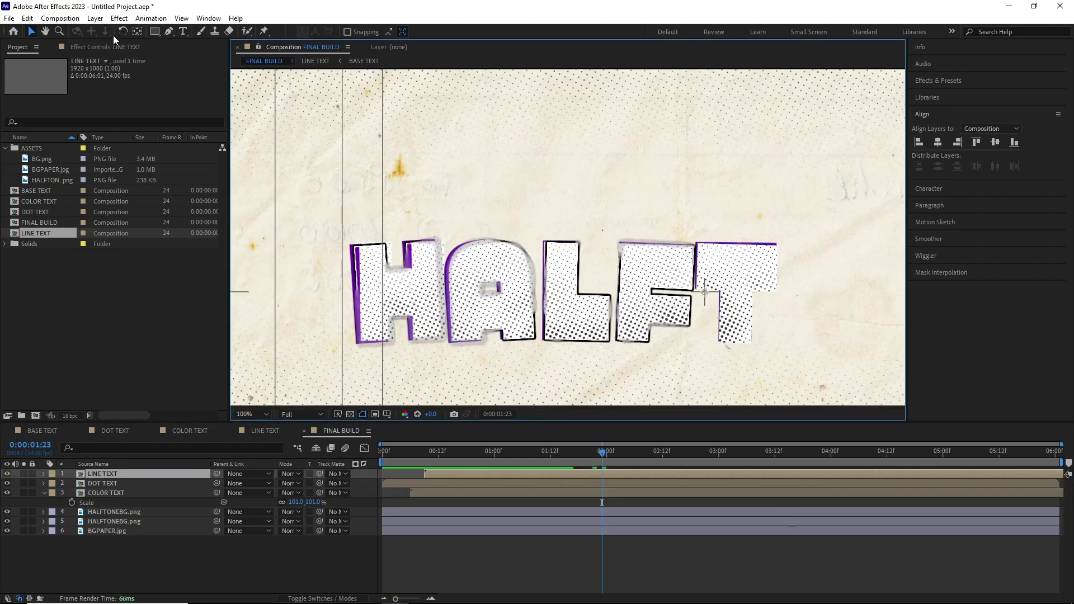
- Apply a Fill effect in deep pink to the LINE TEXT layer and scale the layer to 102%
left_click(119, 19)
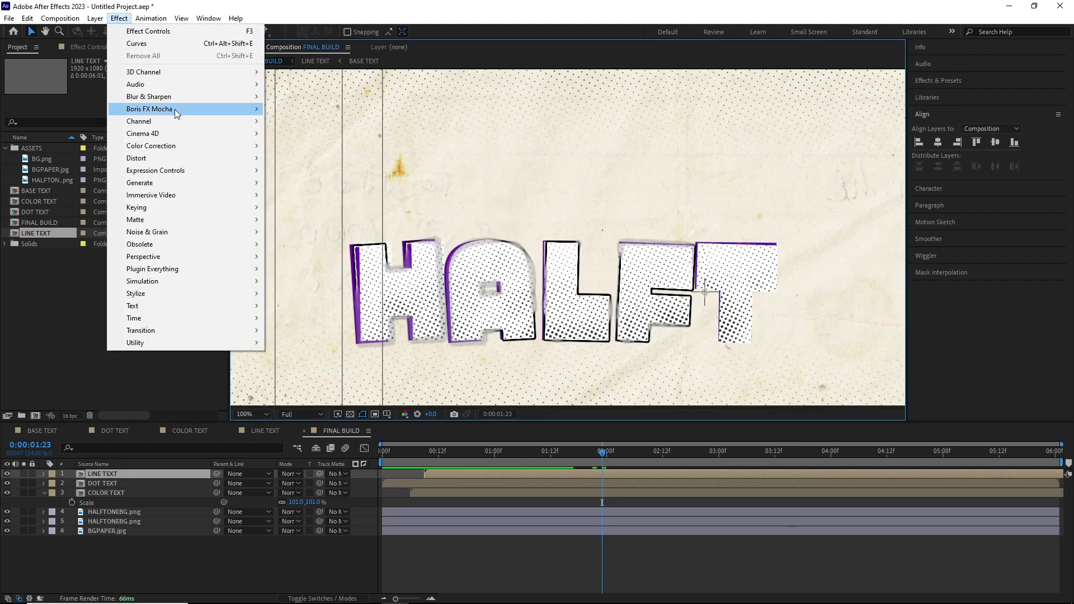
mouse_move(250, 186)
left_click(300, 367)
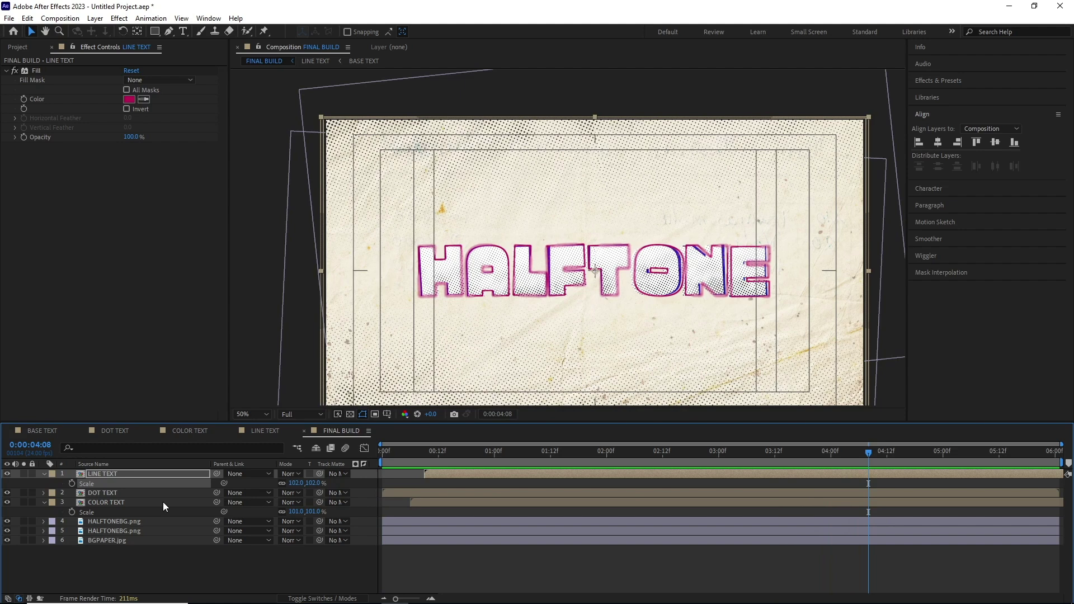
- Apply Tint to the DOT TEXT layer, mapping black to black and white to light pink
left_click(163, 492)
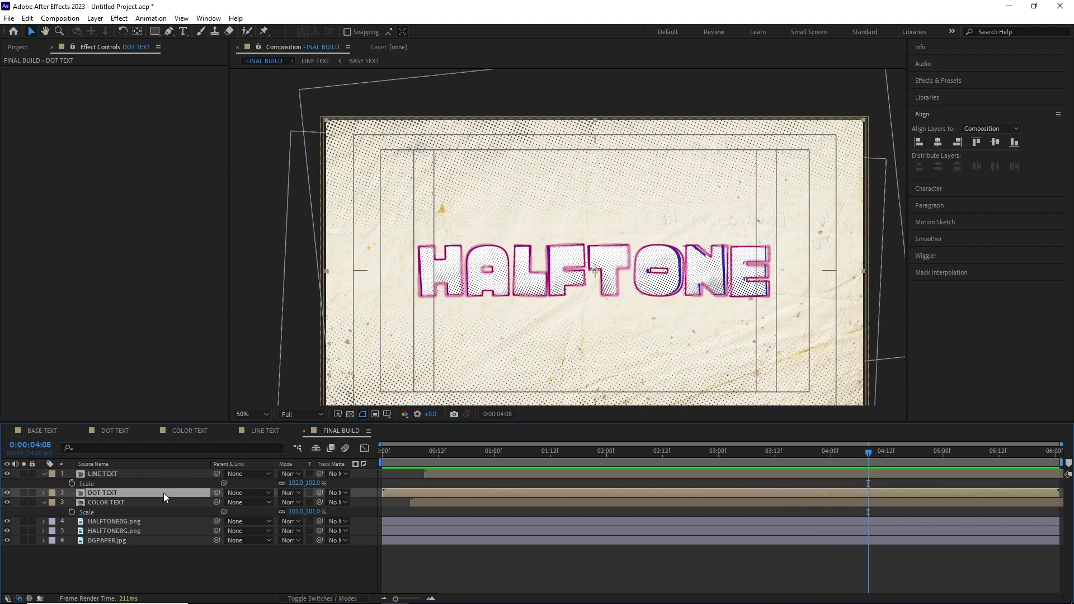
left_click(119, 18)
mouse_move(245, 147)
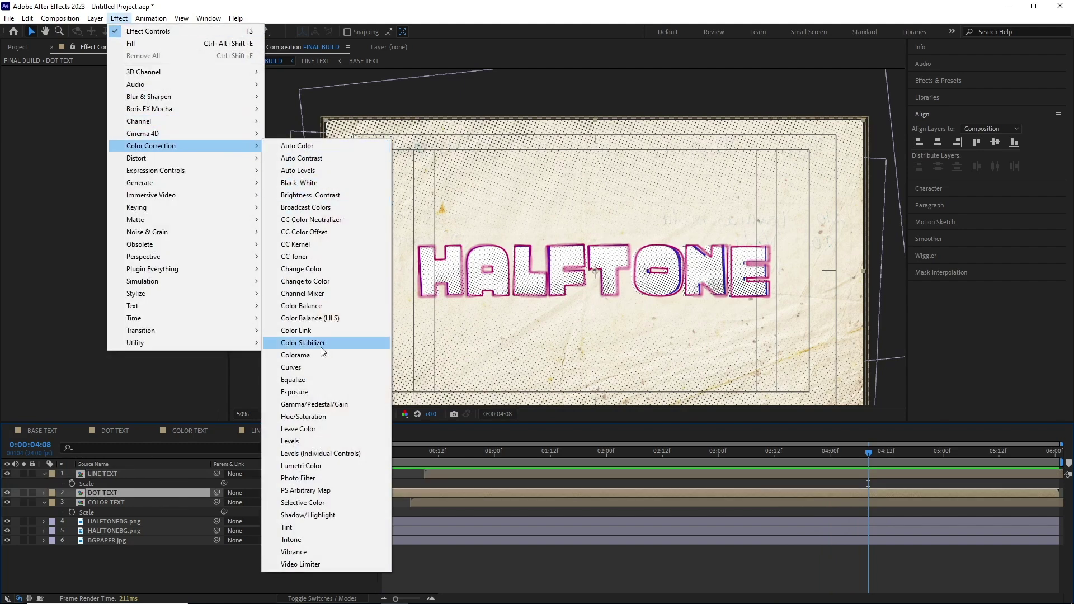
left_click(286, 527)
scroll(469, 381, "up", 2)
left_click(830, 451)
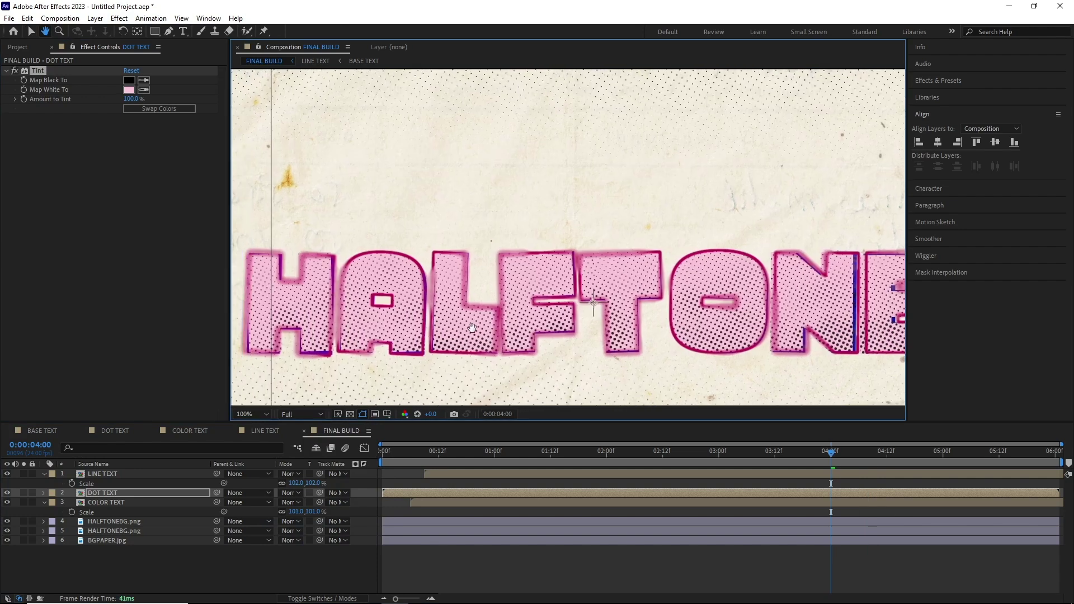
- Set the LINE TEXT blending mode to Multiply and apply the Noise effect to a new adjustment layer named Noise
left_click(191, 475)
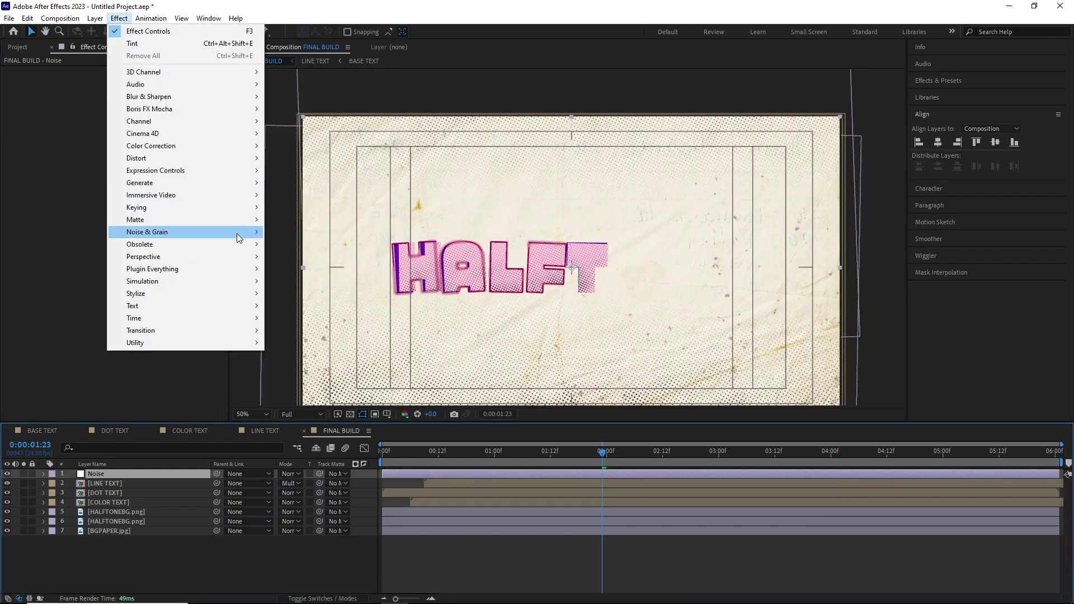
mouse_move(236, 234)
left_click(289, 305)
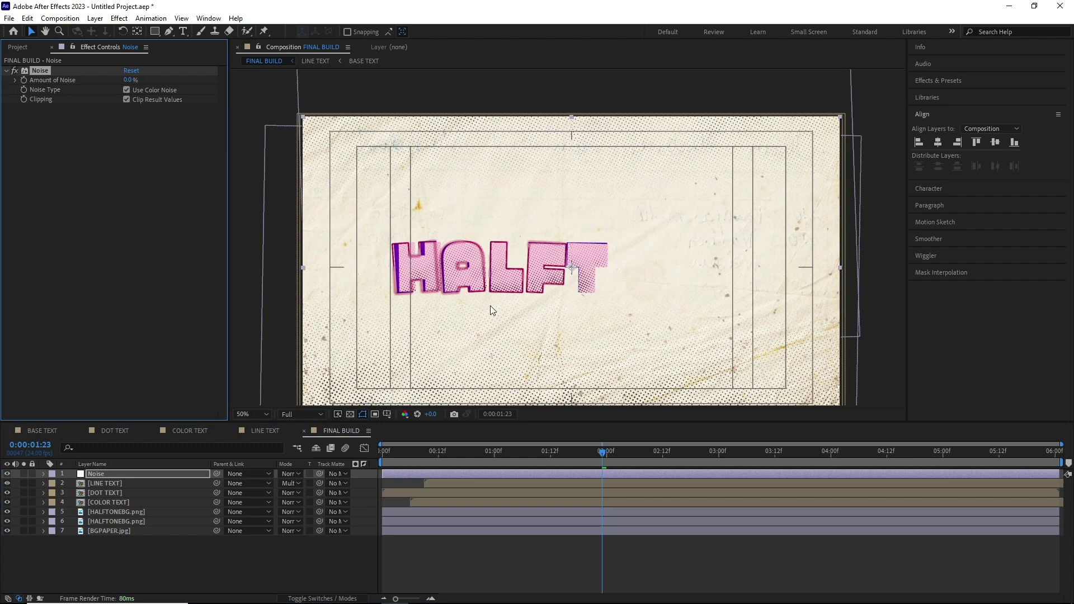
- Turn off color noise in the Noise effect and adjust its Amount of Noise
scroll(490, 305, "up", 2)
left_click_drag(348, 230, 400, 223)
left_click(127, 90)
left_click(128, 79)
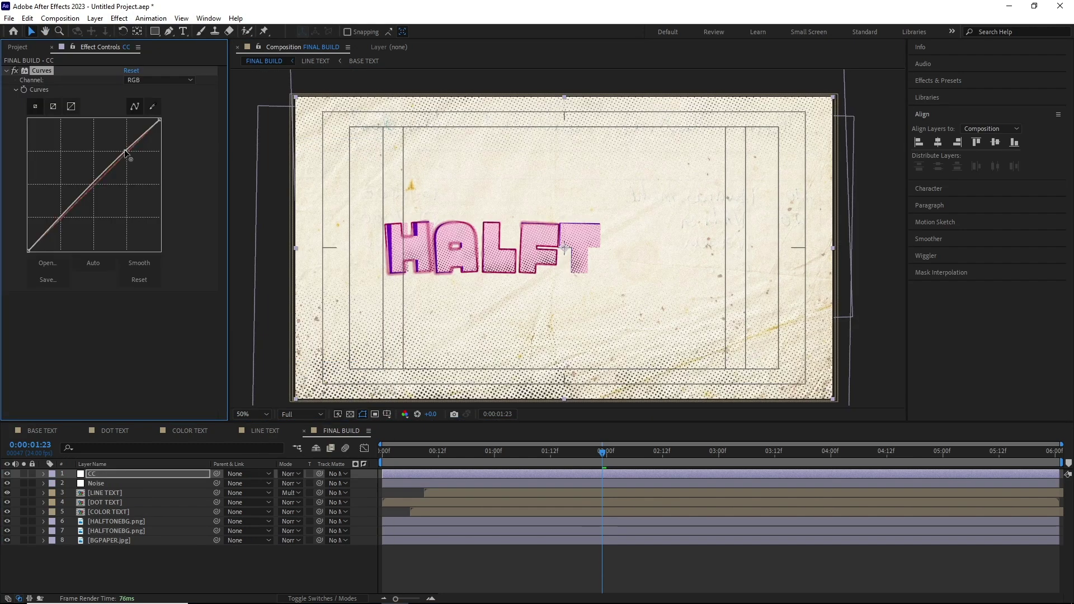
- Shape a gentle contrast S-curve with the Curves effect on the CC adjustment layer
left_click_drag(120, 160, 124, 151)
left_click_drag(66, 226, 71, 233)
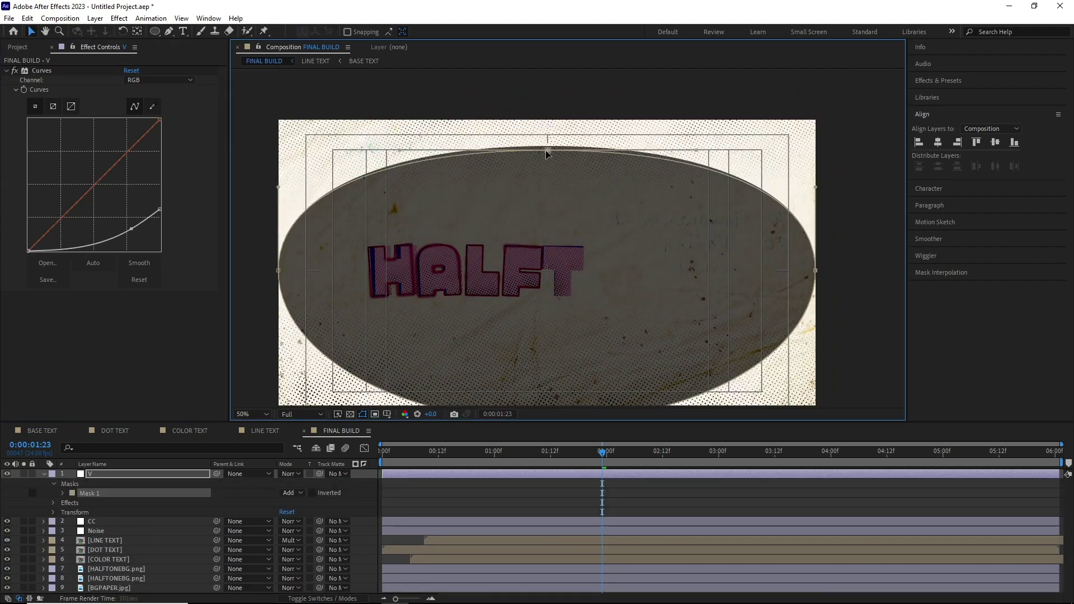
- Reshape the elliptical mask on the V layer into a wide rounded form and turn it into a soft inverted vignette
left_click_drag(456, 249, 411, 218)
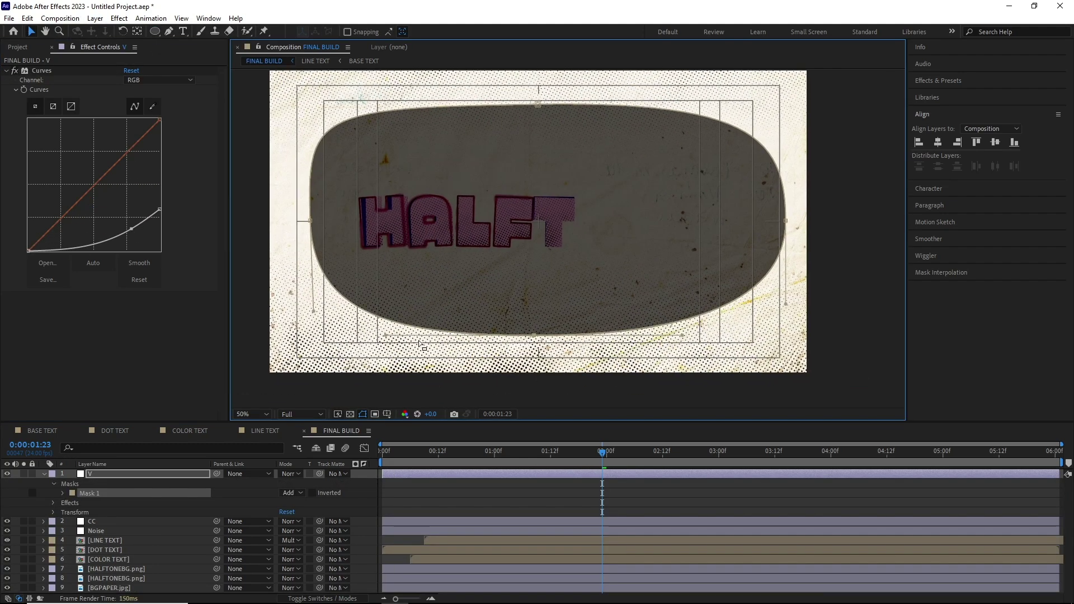
left_click_drag(780, 335, 826, 334)
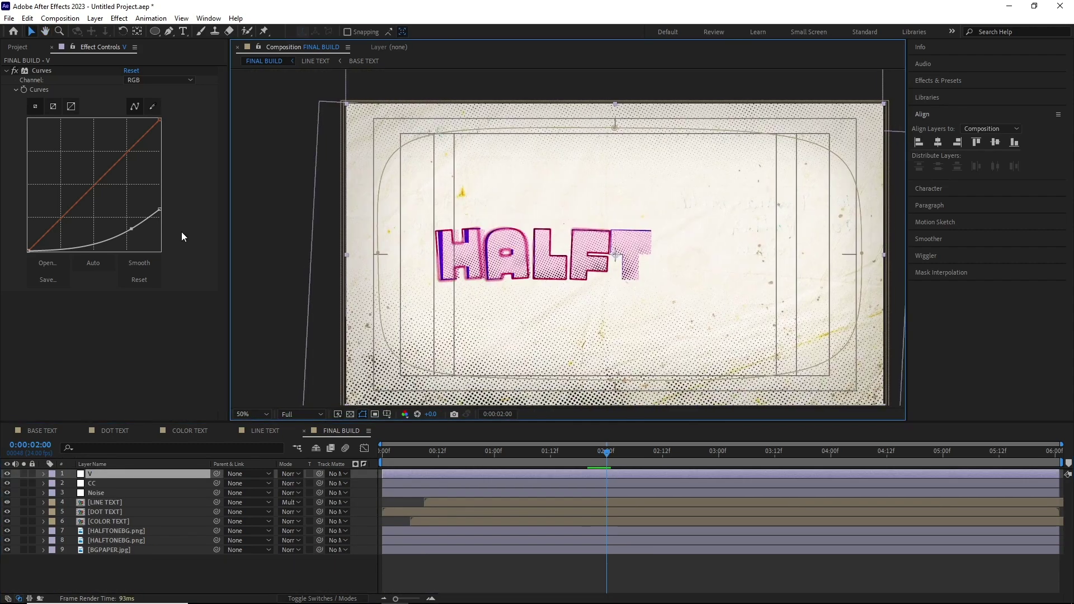
- Add an adjustment layer on top of FINAL BUILD and rename it PTIME
left_click(96, 17)
left_click(289, 105)
right_click(132, 474)
left_click(168, 468)
type("PTIME")
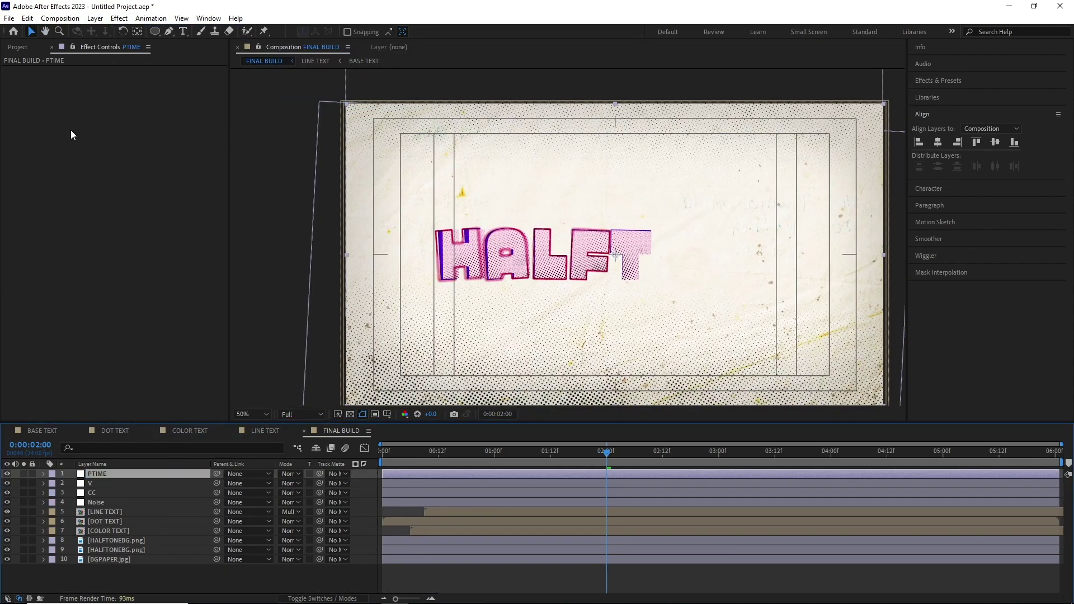
- Apply Posterize Time to the PTIME layer with a frame rate of 12 and preview the composition from the start
left_click(120, 17)
mouse_move(134, 314)
left_click(305, 367)
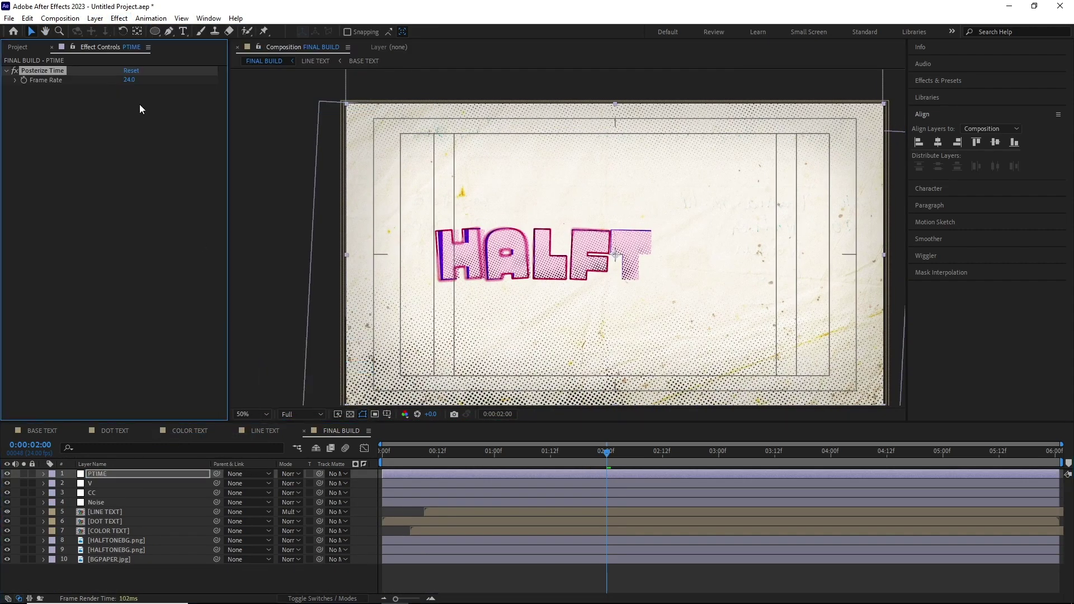
left_click(377, 450)
key("space")
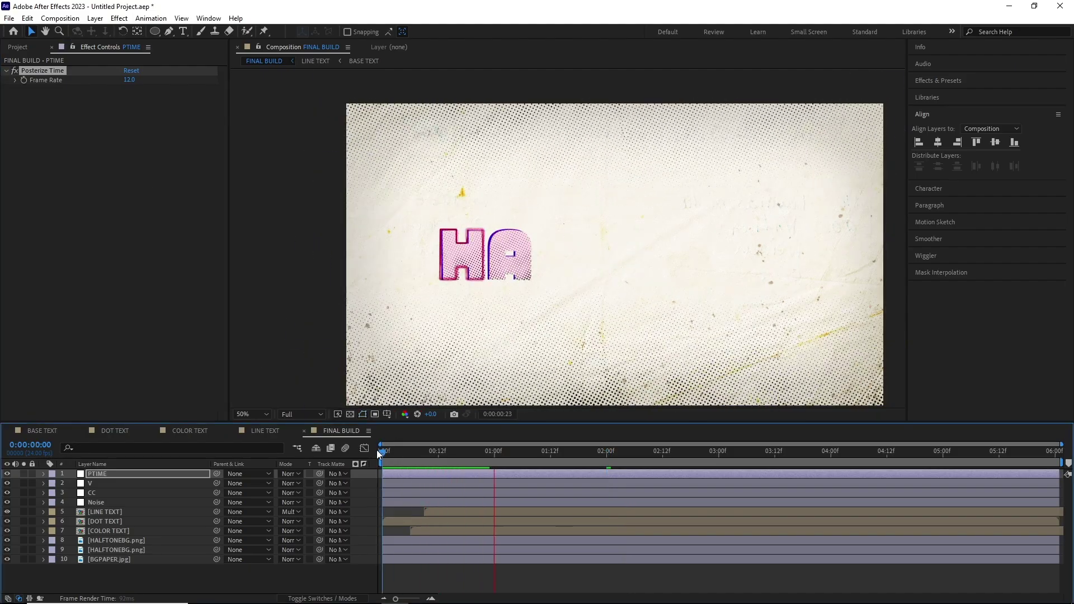